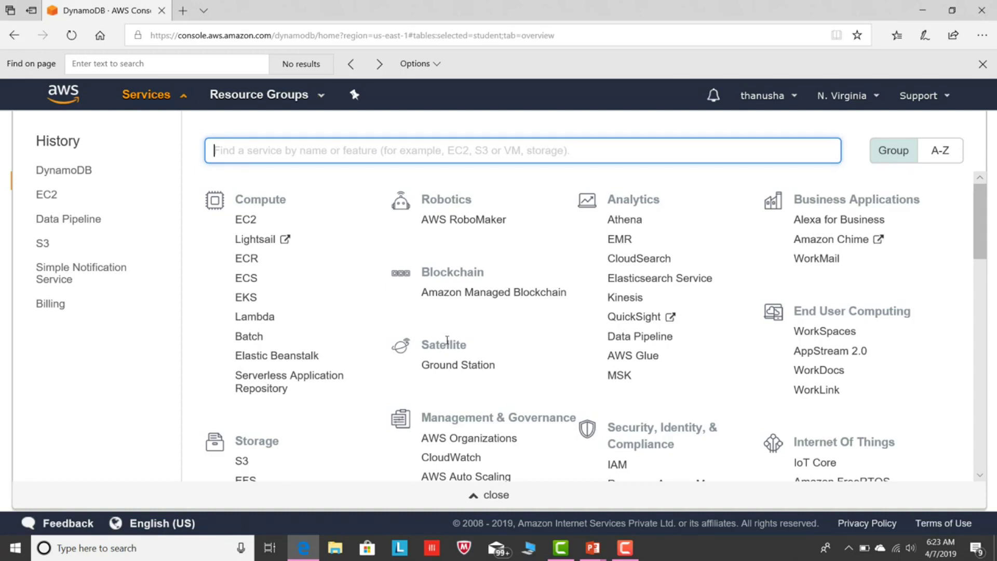
Start a new DynamoDB table named Student with partition key Name.
{"action": "left_click", "coordinate": [72, 174]}
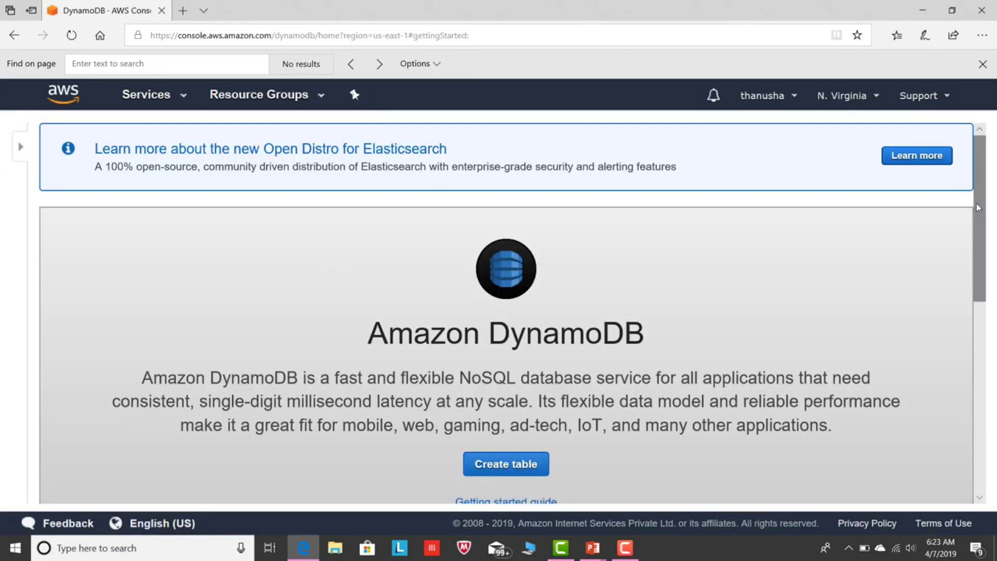
{"action": "scroll", "coordinate": [978, 207], "scroll_direction": "down", "scroll_amount": 2}
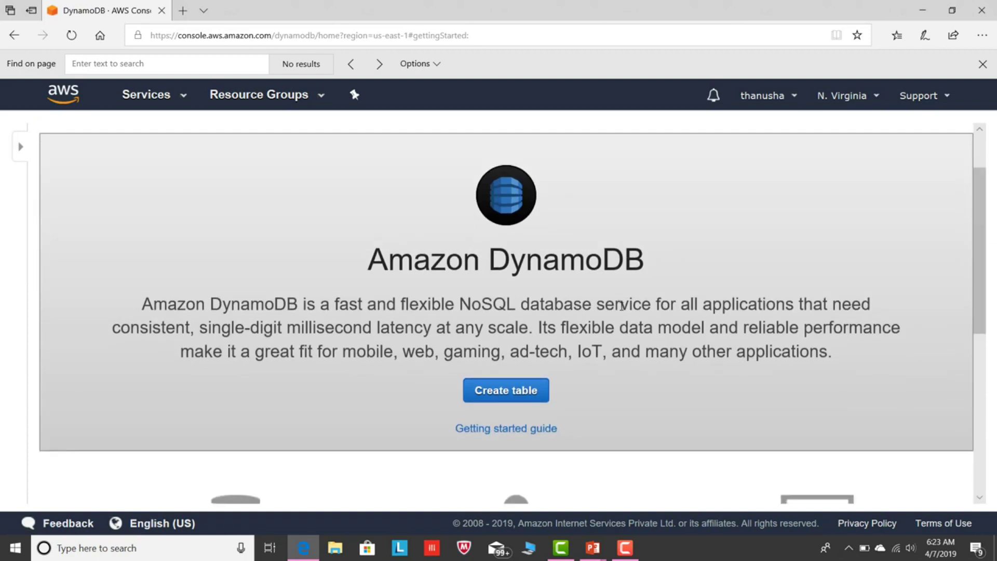
{"action": "left_click", "coordinate": [516, 396]}
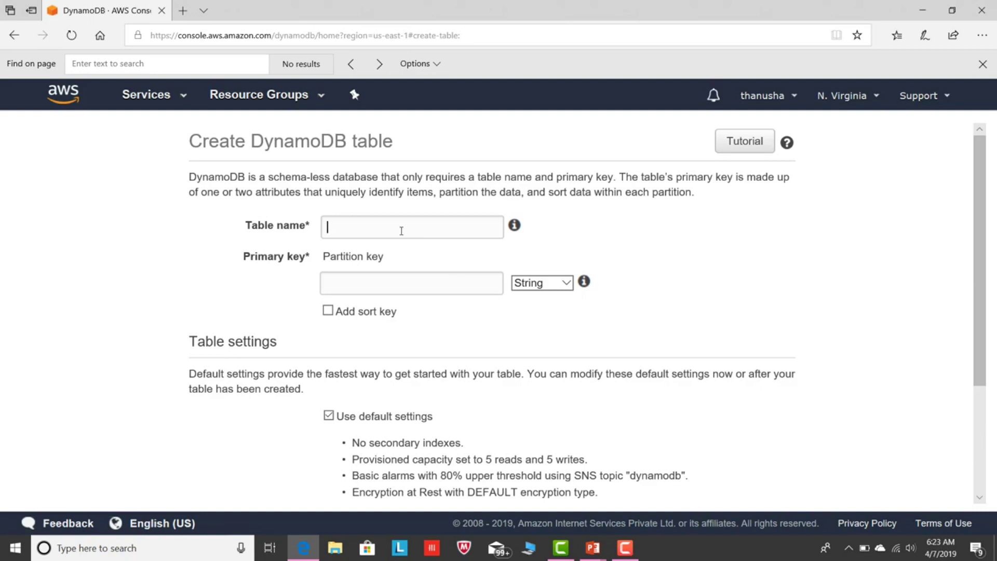
{"action": "left_click", "coordinate": [402, 230]}
{"action": "type", "text": "Student"}
{"action": "left_click", "coordinate": [370, 285]}
{"action": "type", "text": "Name"}
Add a Number sort key ID and create the Student table.
{"action": "left_click", "coordinate": [328, 311]}
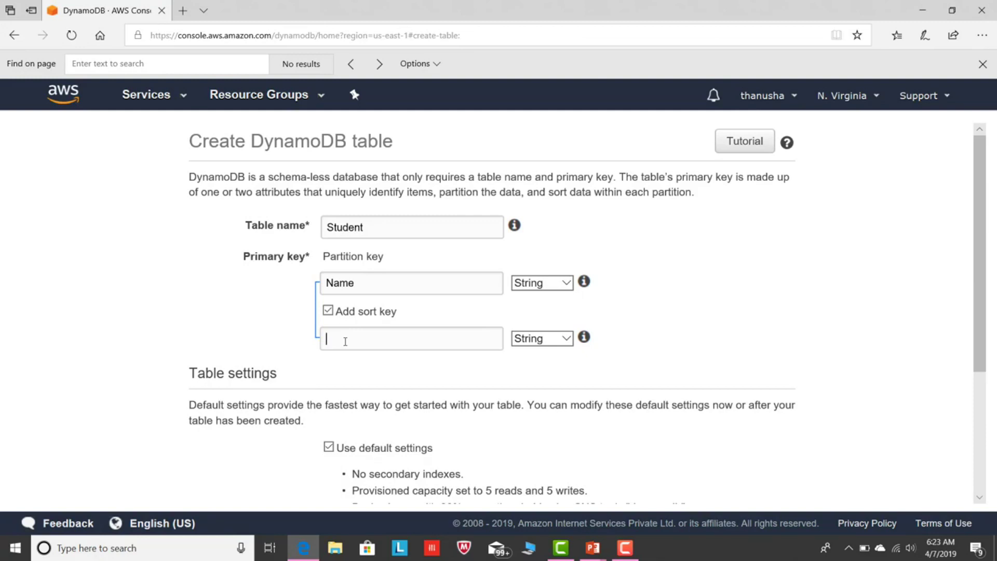
{"action": "type", "text": "ID"}
{"action": "left_click", "coordinate": [565, 339]}
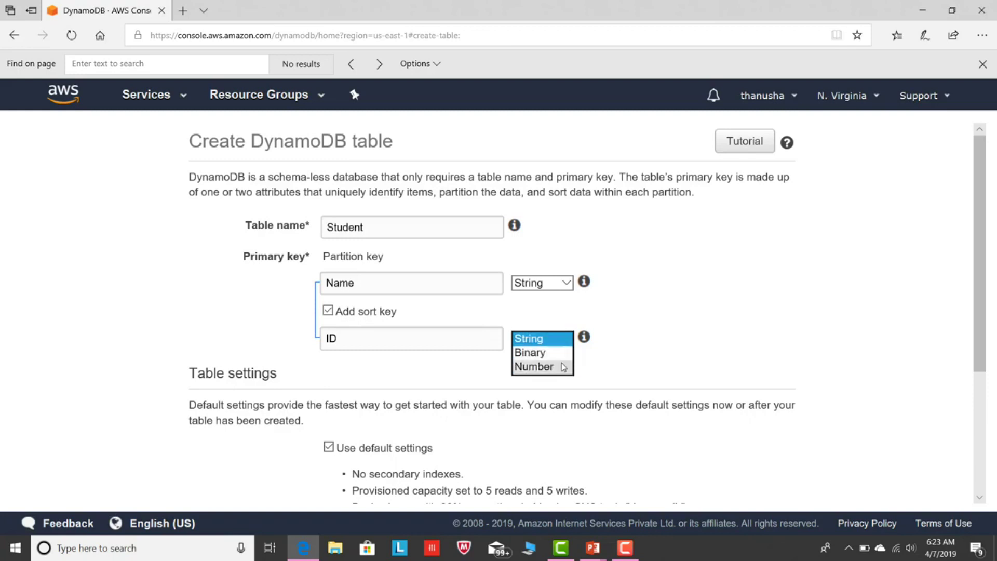
{"action": "left_click", "coordinate": [564, 366]}
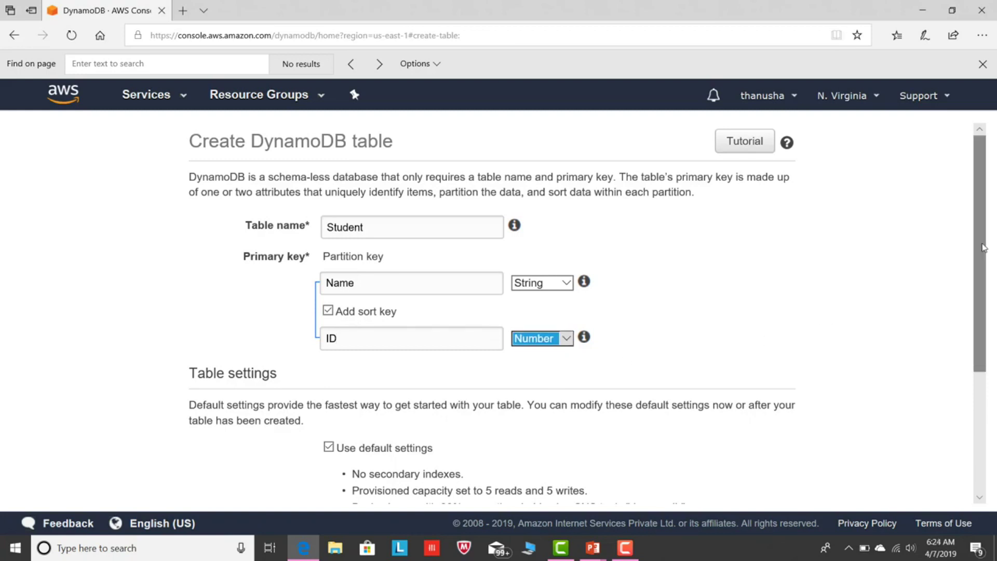
{"action": "scroll", "coordinate": [984, 248], "scroll_direction": "down", "scroll_amount": 4}
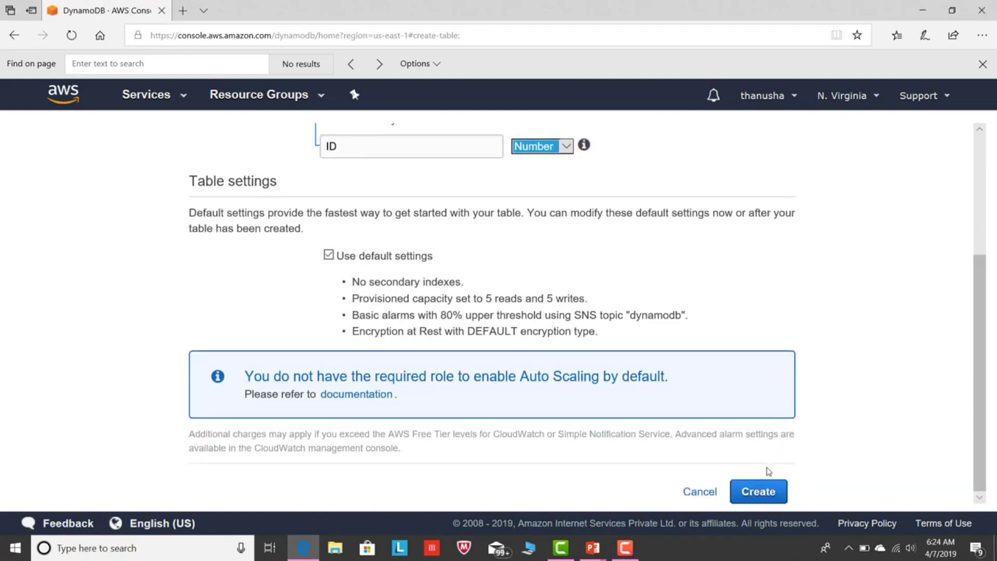
{"action": "left_click", "coordinate": [761, 492]}
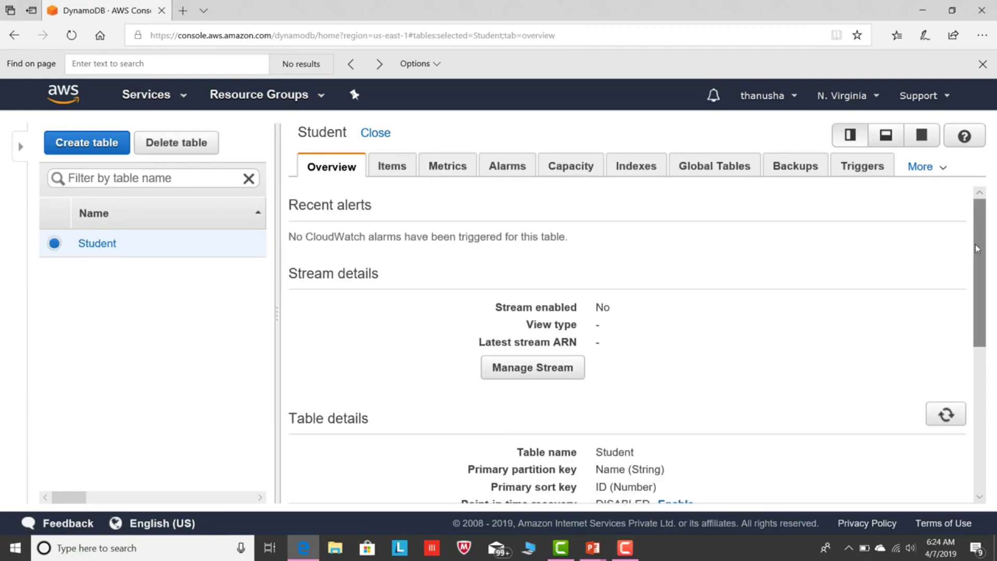
Add a first student item to the Student table with a name and ID 01.
{"action": "left_click", "coordinate": [389, 162]}
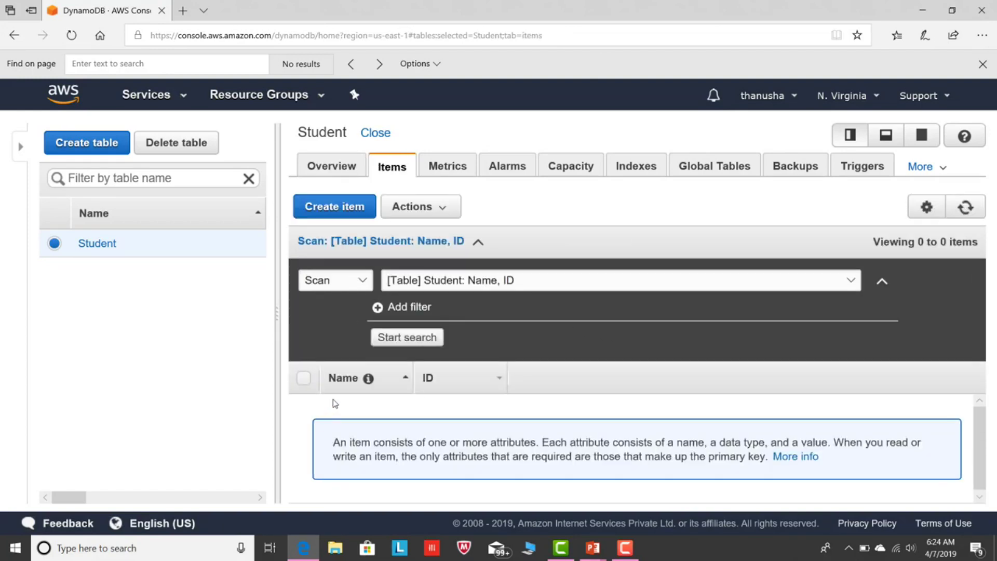
{"action": "left_click", "coordinate": [339, 208]}
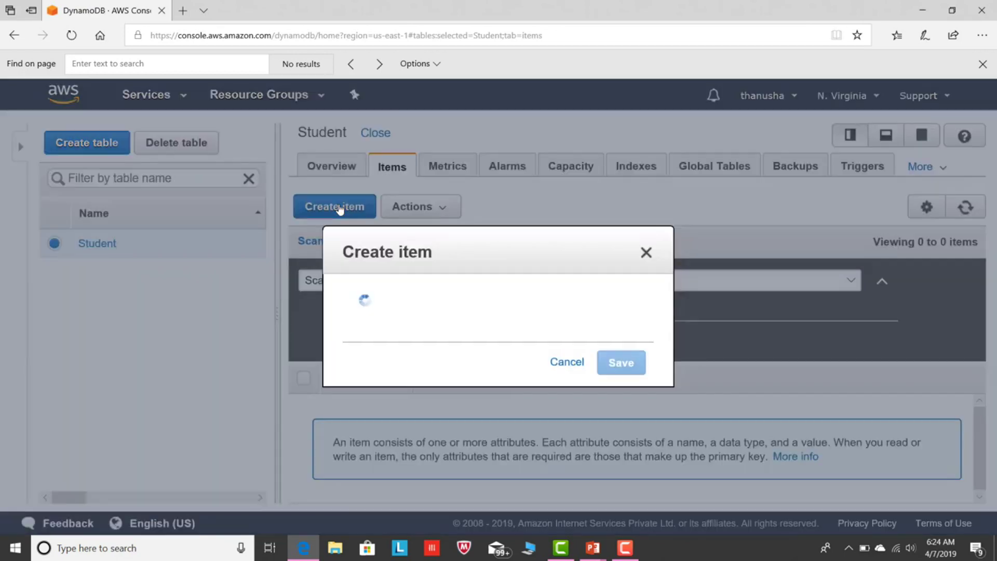
{"action": "left_click", "coordinate": [294, 251]}
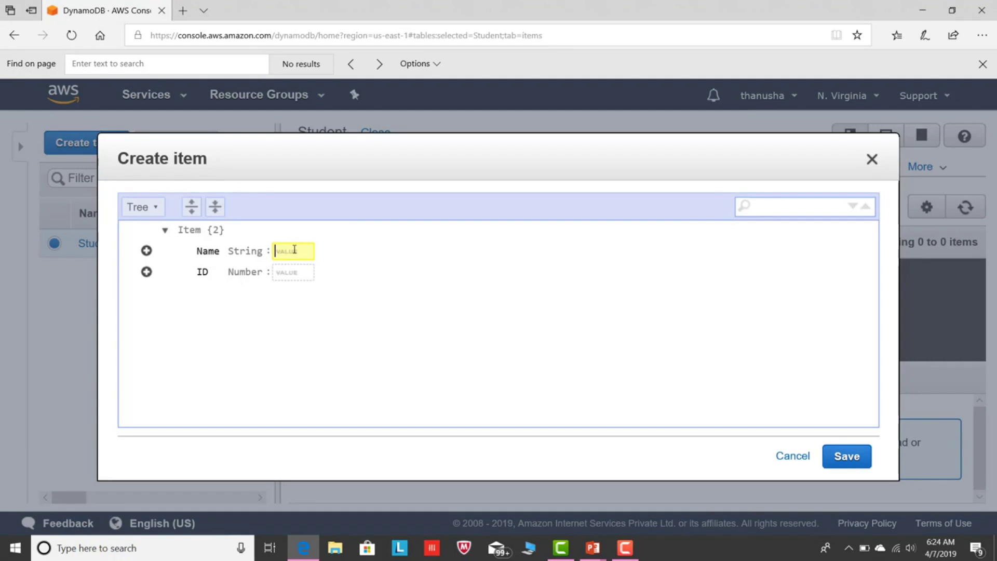
{"action": "type", "text": "siri"}
{"action": "left_click", "coordinate": [283, 274]}
{"action": "type", "text": "01"}
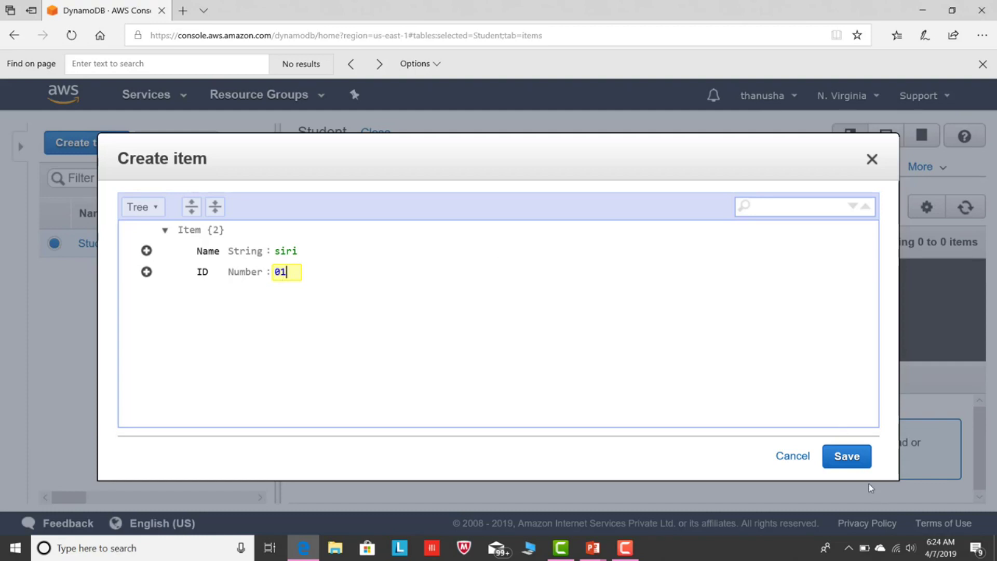
{"action": "left_click", "coordinate": [854, 461]}
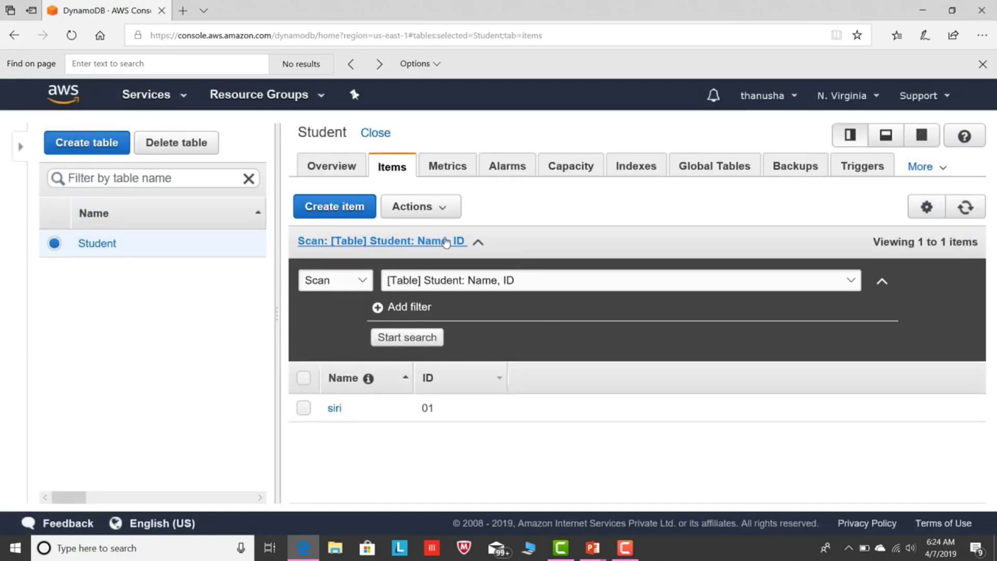
Add a second student item with a name and ID 02.
{"action": "left_click", "coordinate": [335, 206]}
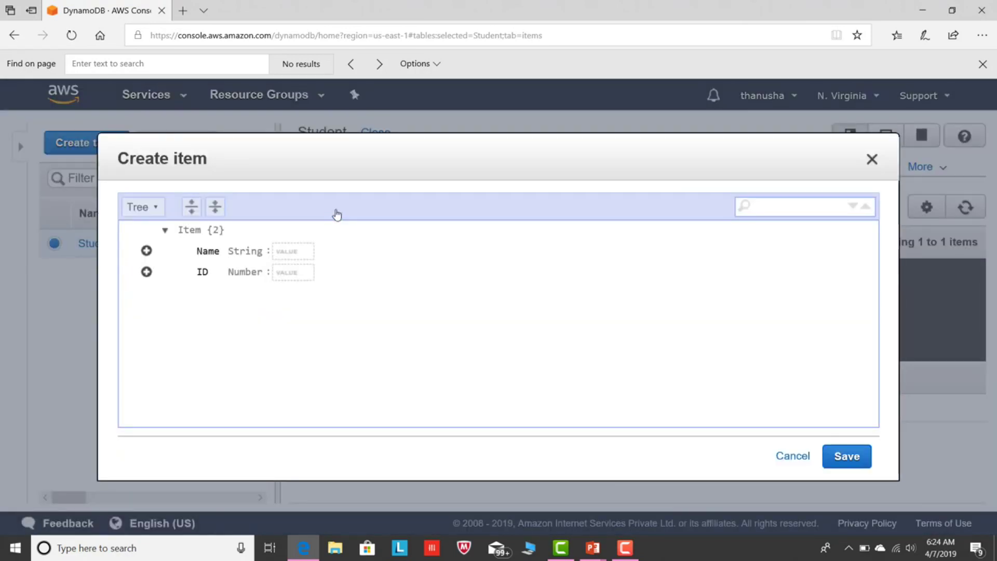
{"action": "left_click", "coordinate": [291, 252]}
{"action": "type", "text": "hari"}
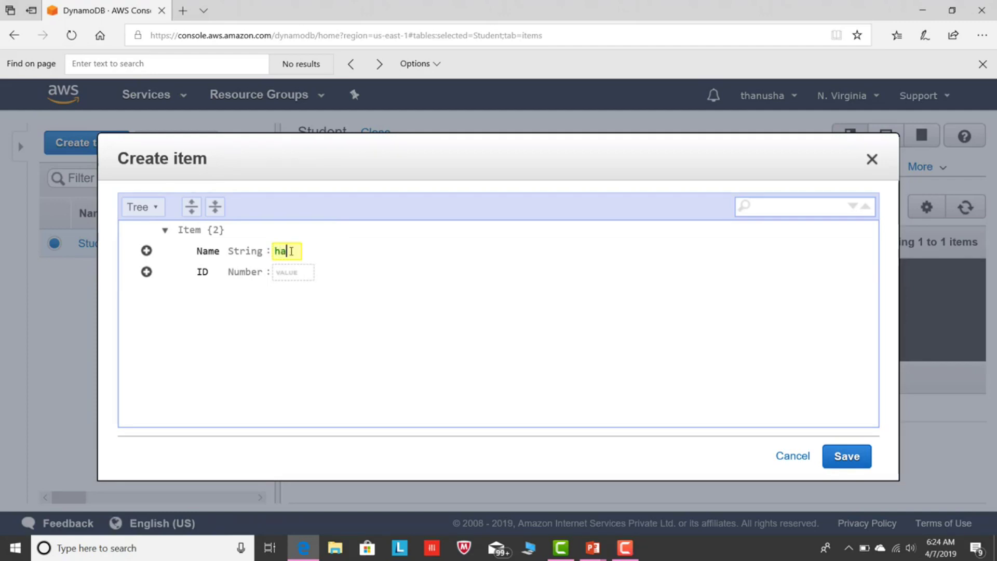
{"action": "left_click", "coordinate": [286, 272]}
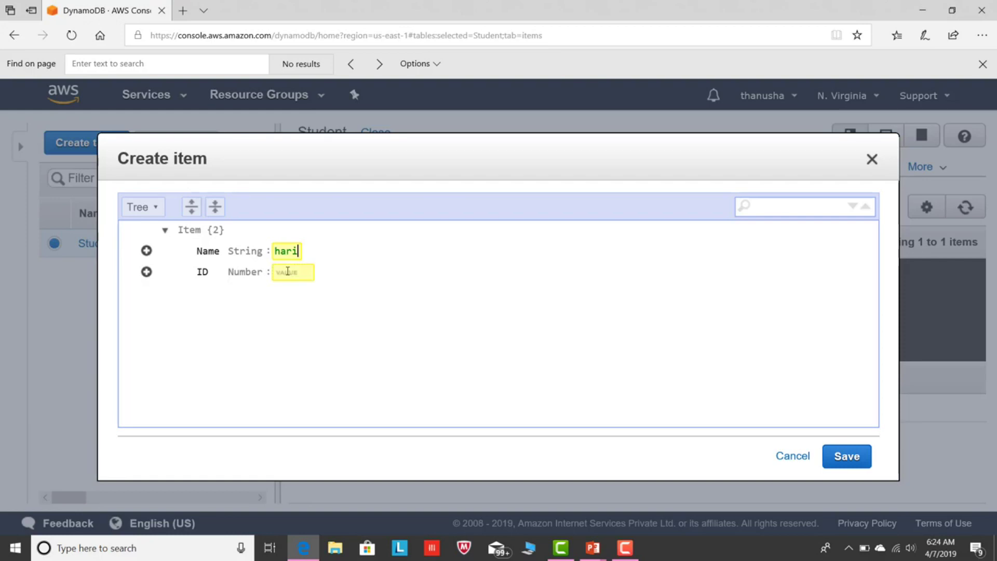
{"action": "type", "text": "02"}
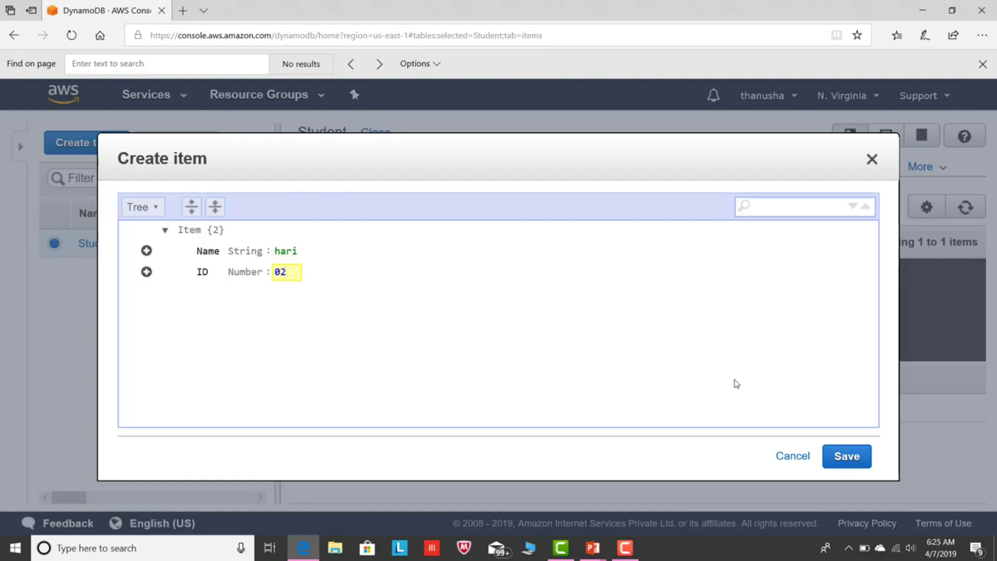
{"action": "left_click", "coordinate": [843, 456]}
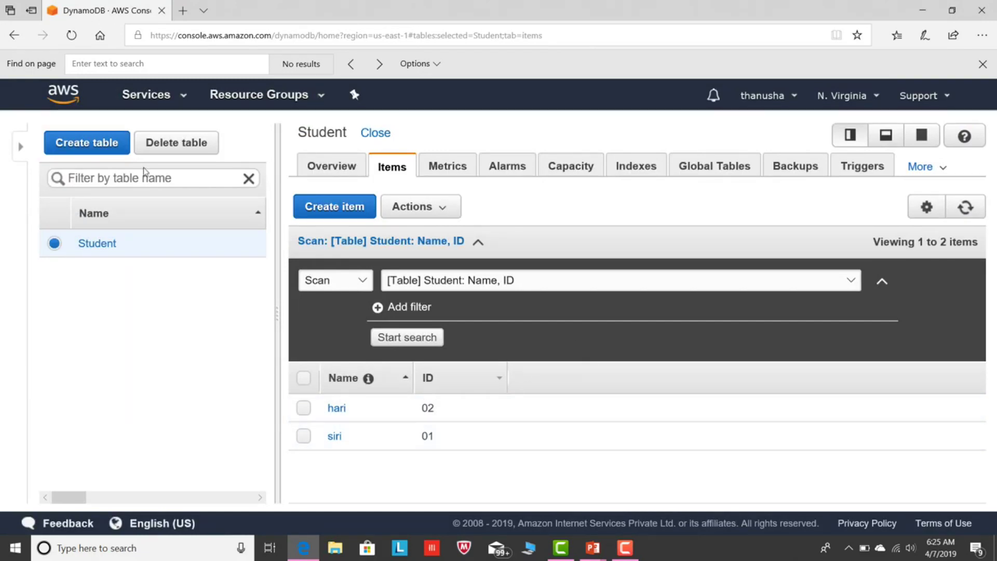
{"action": "left_click", "coordinate": [160, 101]}
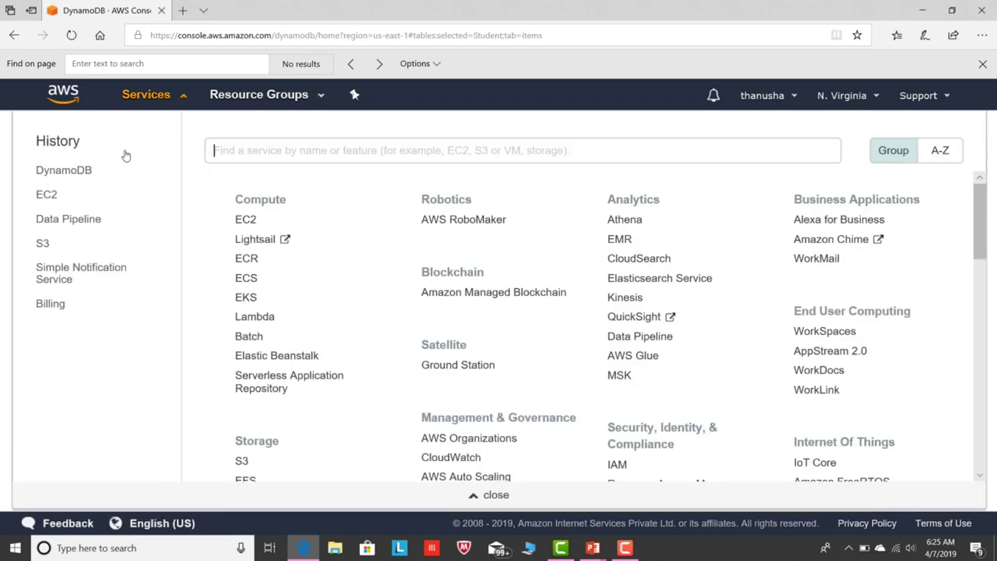
Create the S3 bucket 1datastore.
{"action": "left_click", "coordinate": [40, 244]}
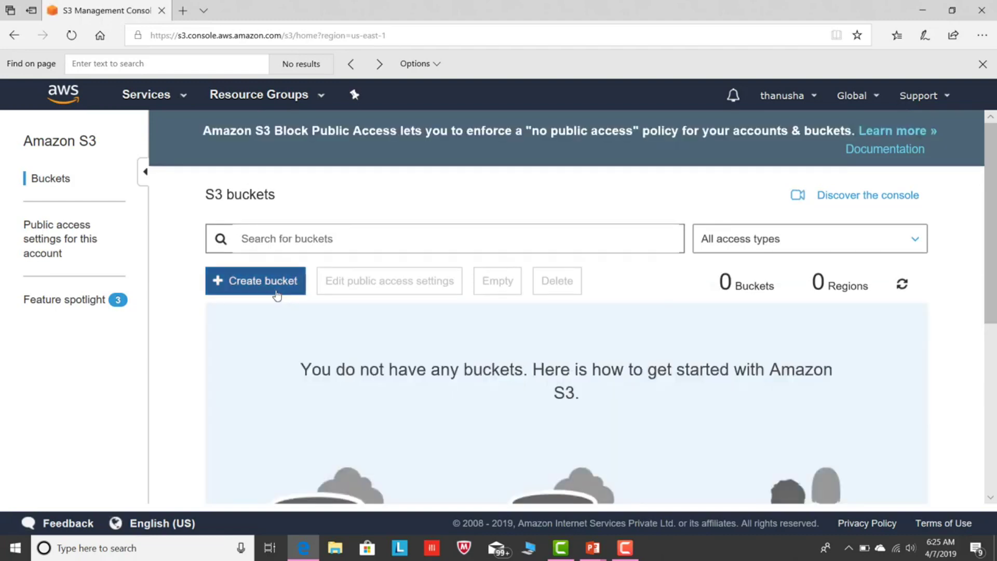
{"action": "left_click", "coordinate": [277, 295]}
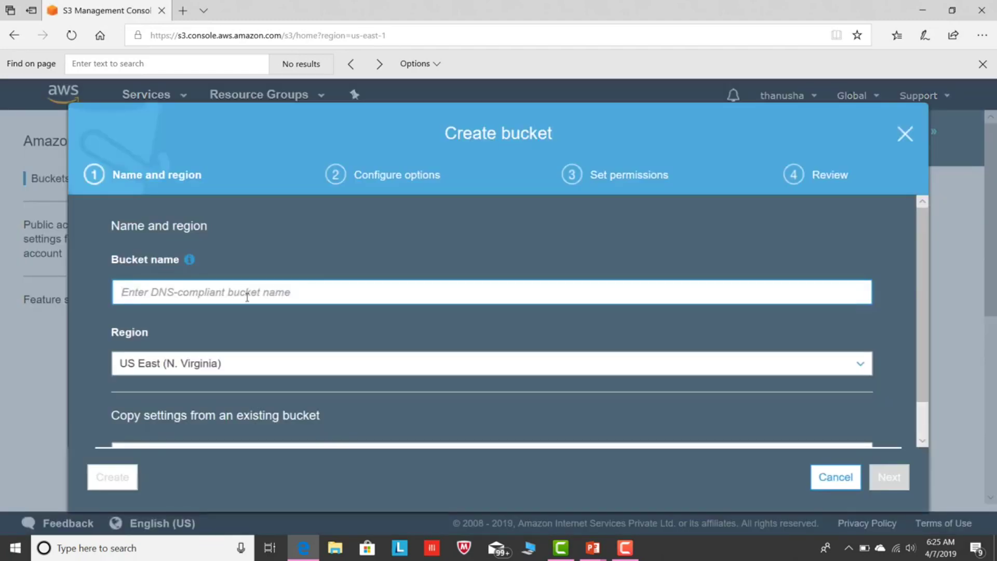
{"action": "type", "text": "1d"}
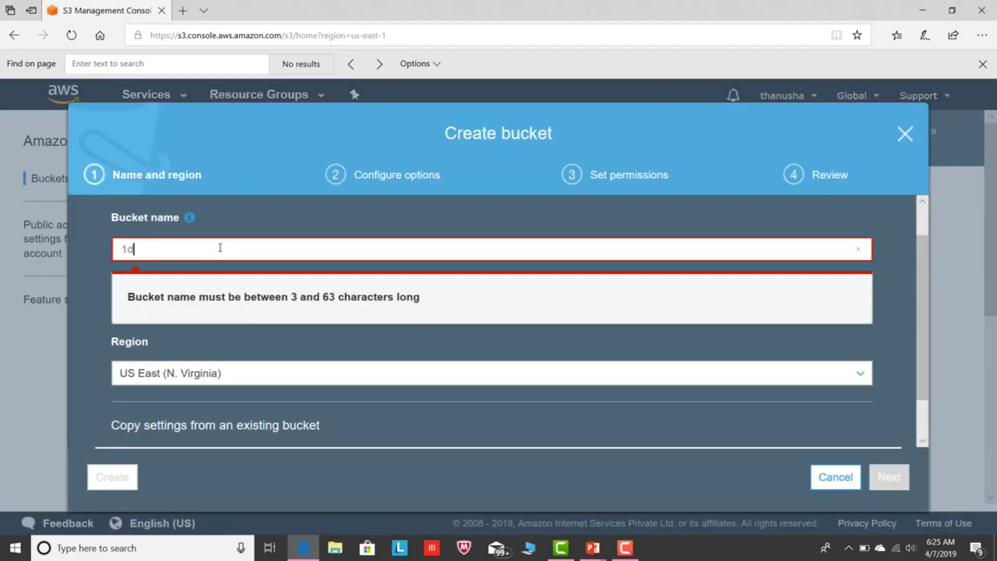
{"action": "type", "text": "atastore"}
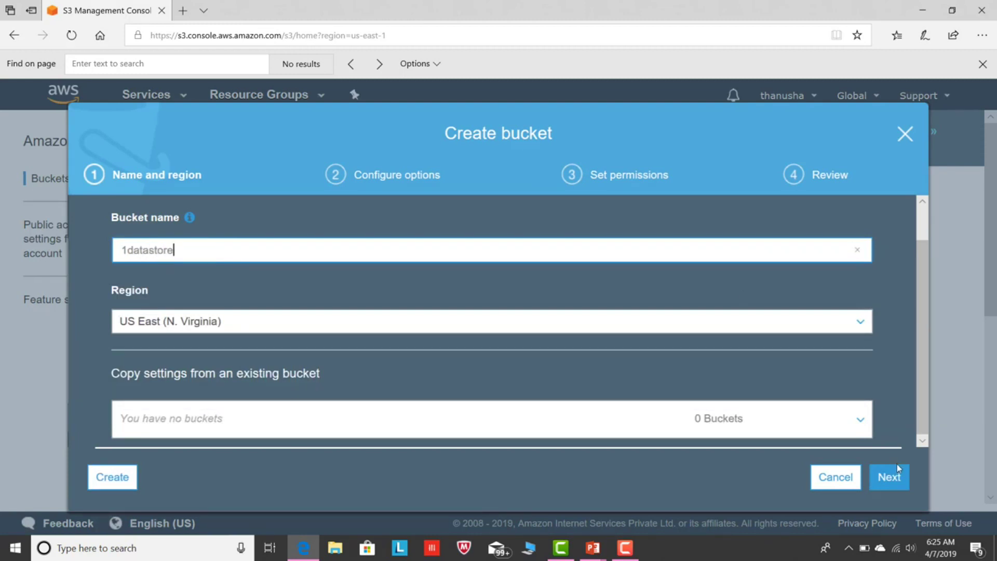
{"action": "left_click", "coordinate": [889, 477]}
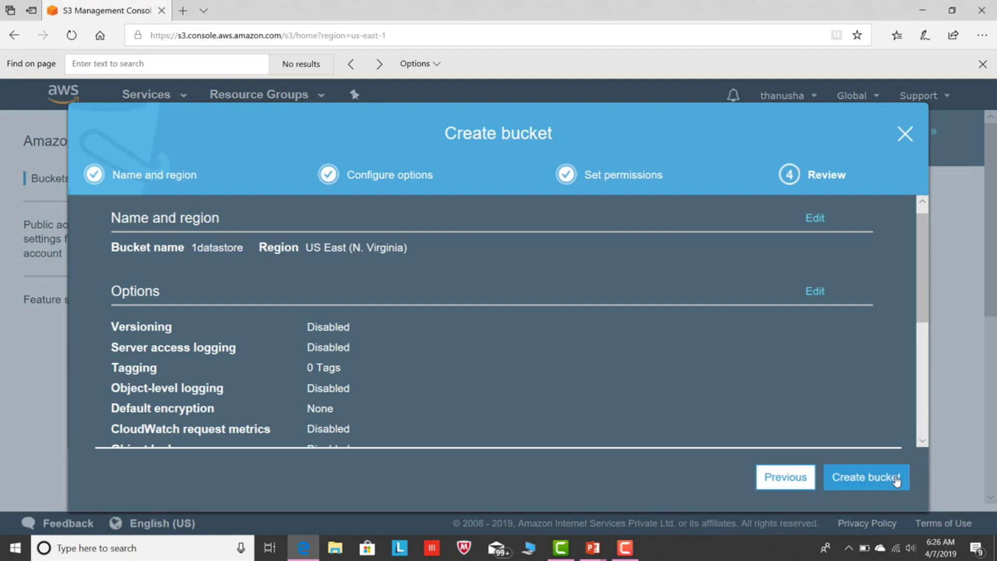
{"action": "left_click", "coordinate": [897, 482]}
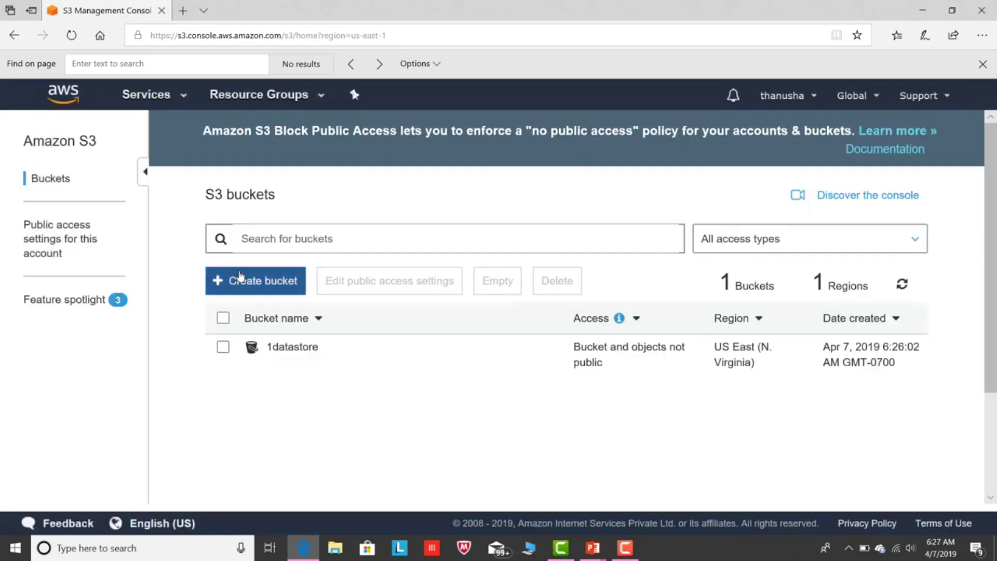
Create a second S3 bucket named 2datastore.
{"action": "left_click", "coordinate": [236, 281]}
{"action": "left_click", "coordinate": [214, 283]}
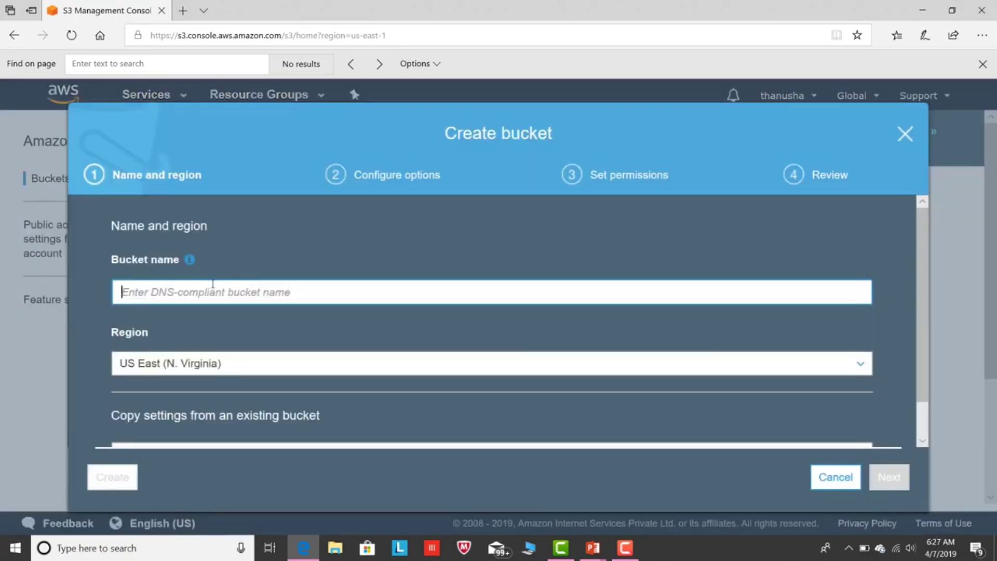
{"action": "type", "text": "2d"}
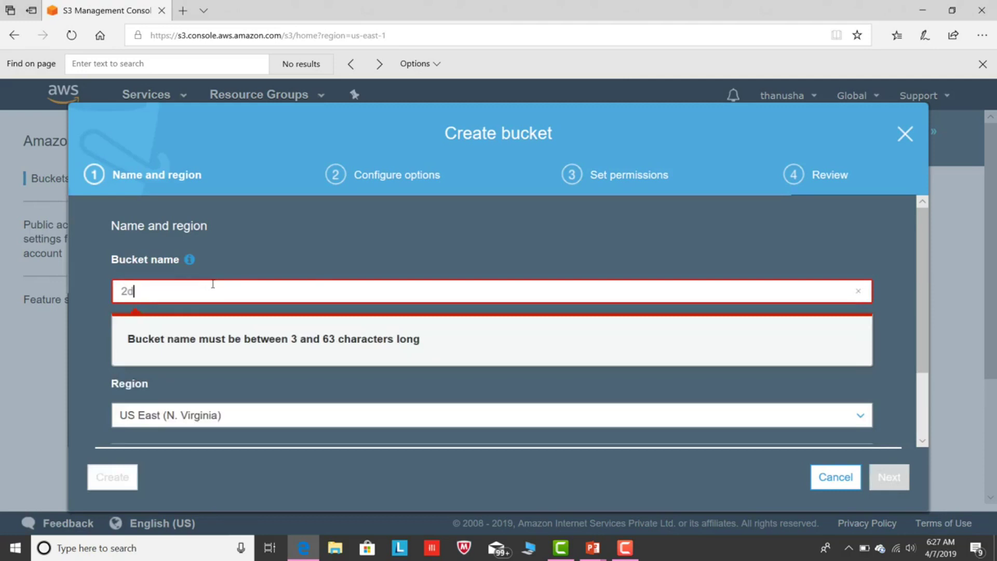
{"action": "type", "text": "atastore"}
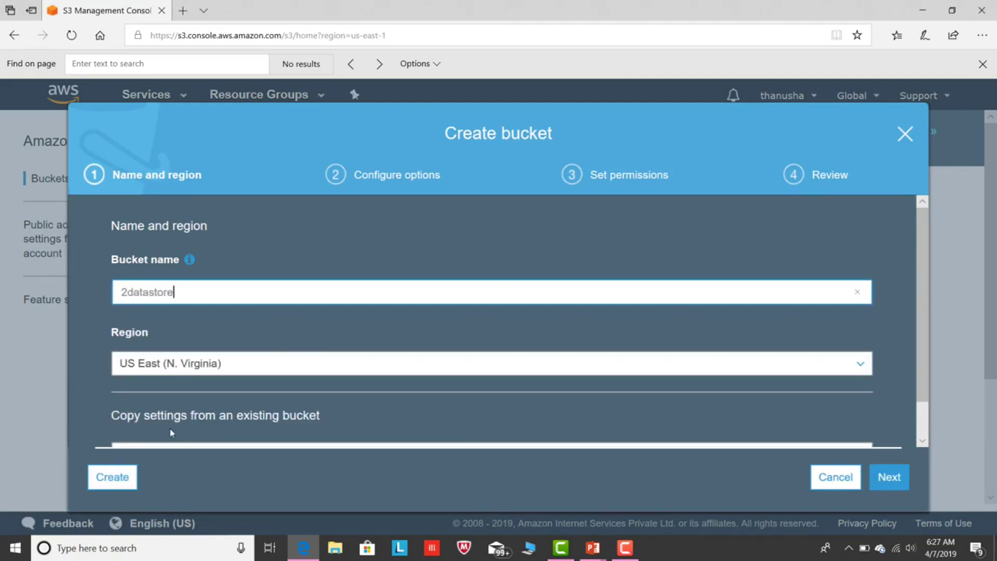
{"action": "left_click", "coordinate": [118, 475]}
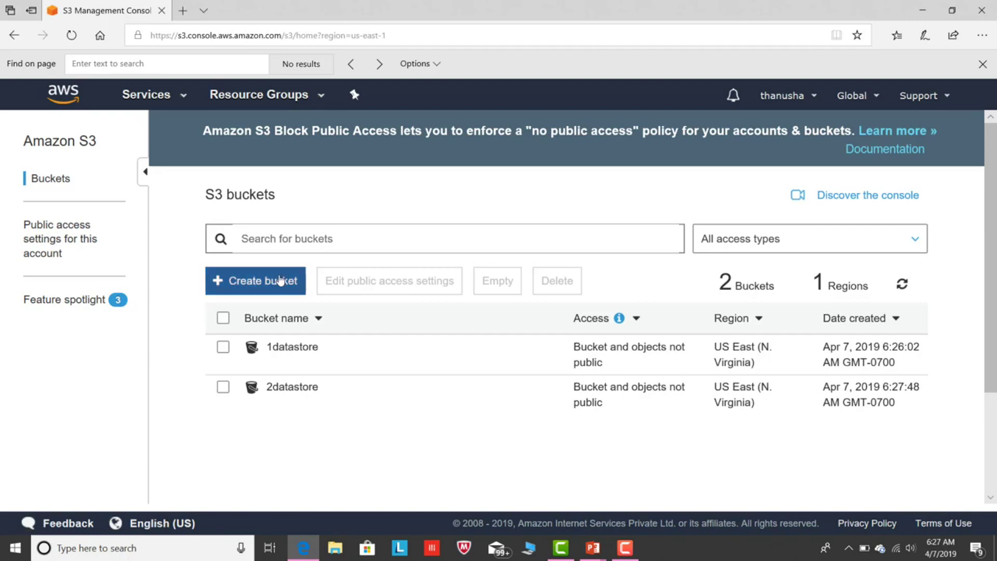
{"action": "left_click", "coordinate": [157, 95]}
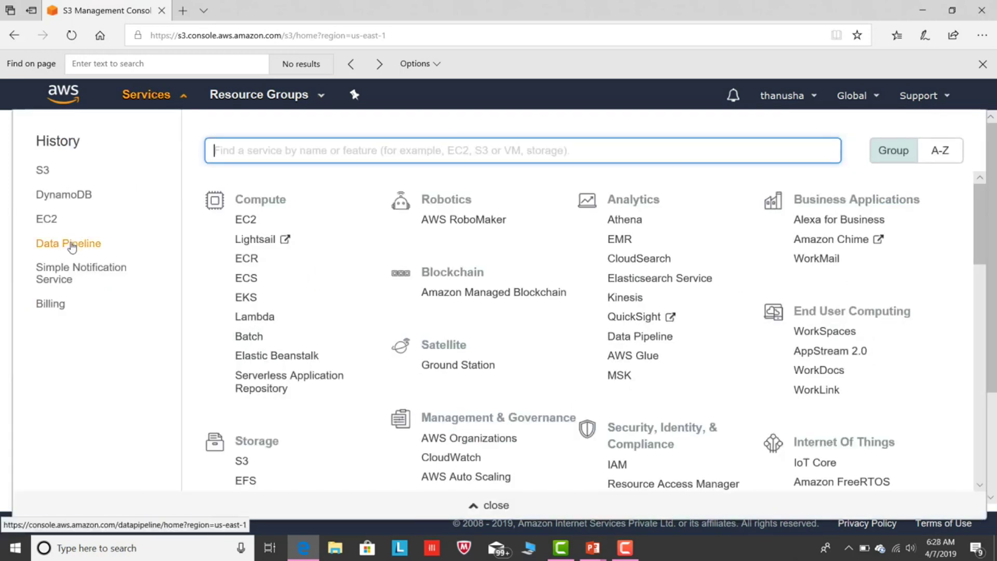
Begin pipeline exportdata using the Export DynamoDB table to S3 template.
{"action": "left_click", "coordinate": [72, 248]}
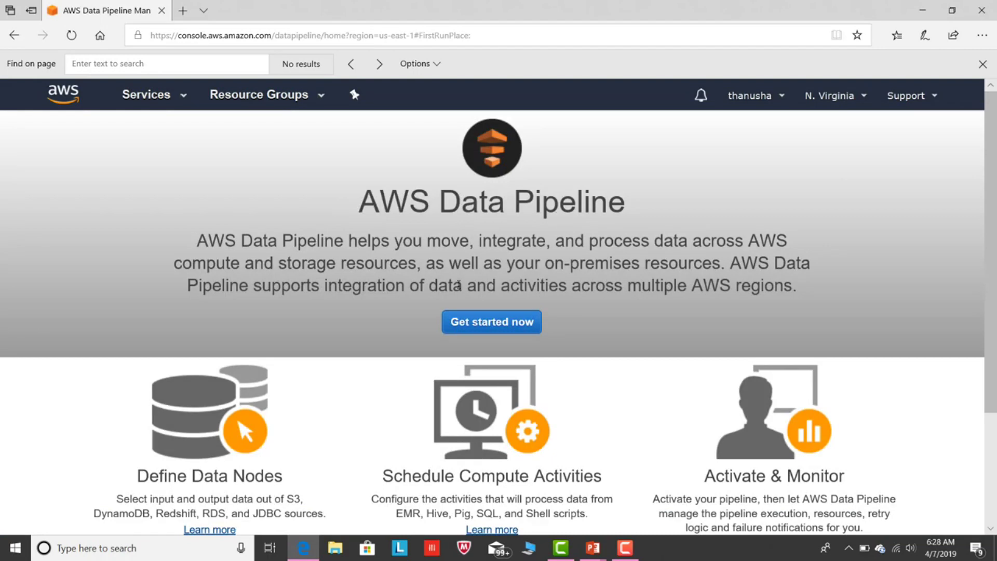
{"action": "left_click", "coordinate": [473, 324]}
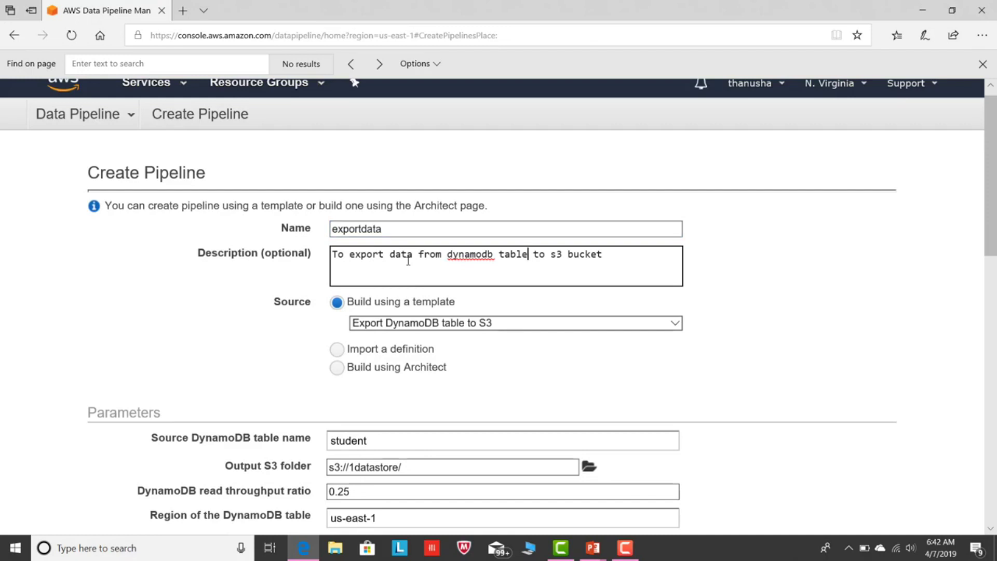
{"action": "left_click", "coordinate": [563, 324]}
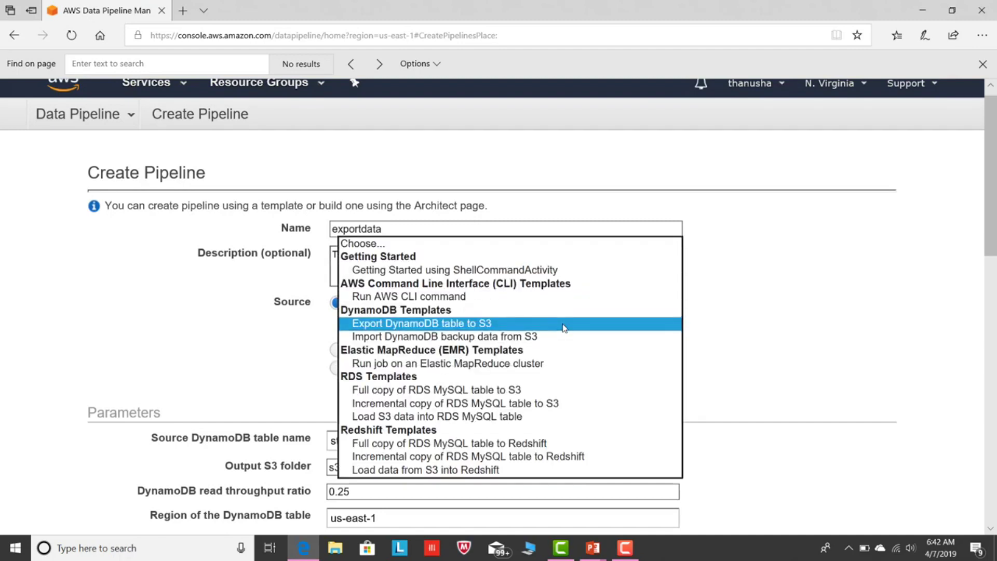
{"action": "left_click", "coordinate": [541, 323]}
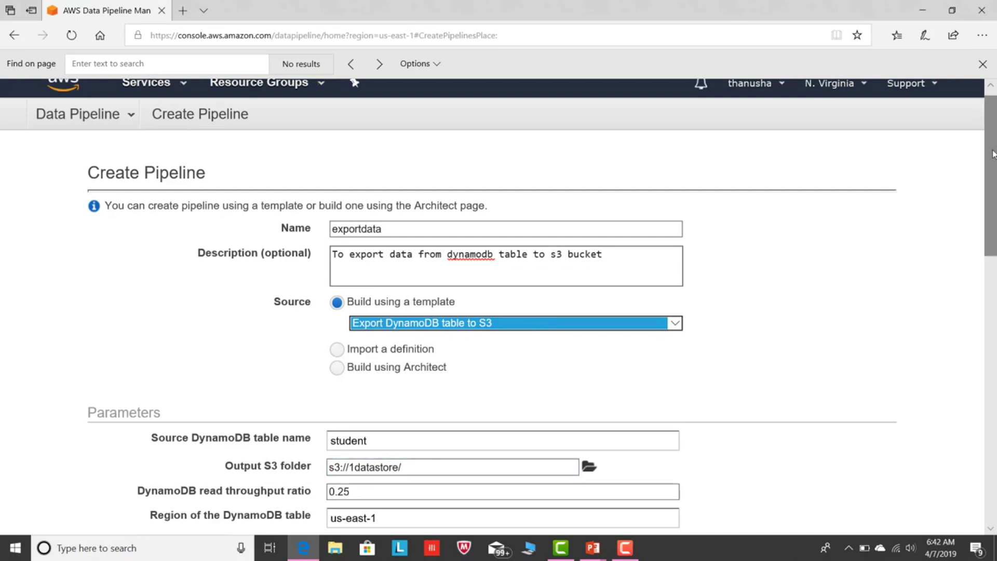
{"action": "scroll", "coordinate": [991, 155], "scroll_direction": "down", "scroll_amount": 2}
{"action": "scroll", "coordinate": [378, 259], "scroll_direction": "down", "scroll_amount": 3}
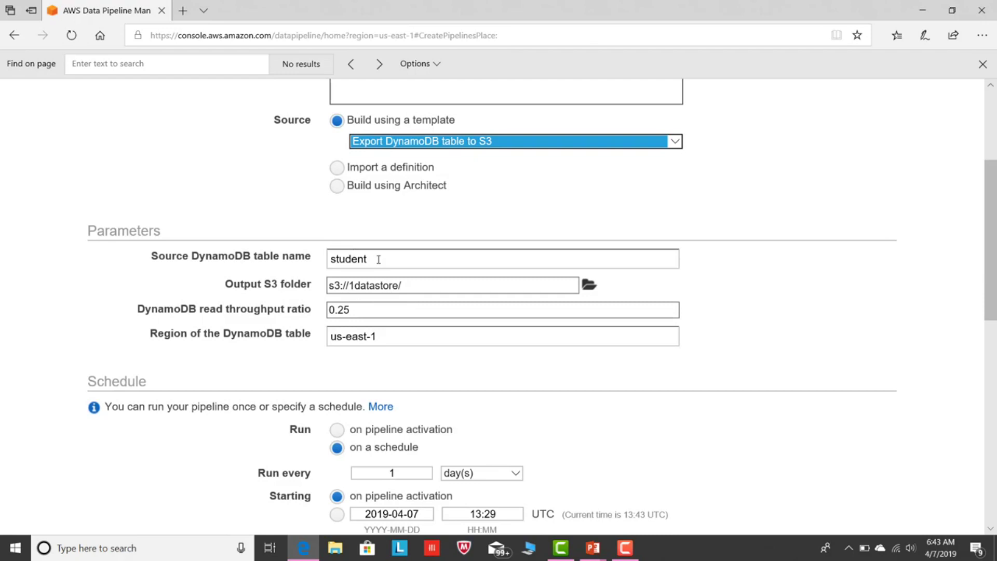
Set the export's output S3 folder to s3://1datastore/.
{"action": "left_click", "coordinate": [589, 285]}
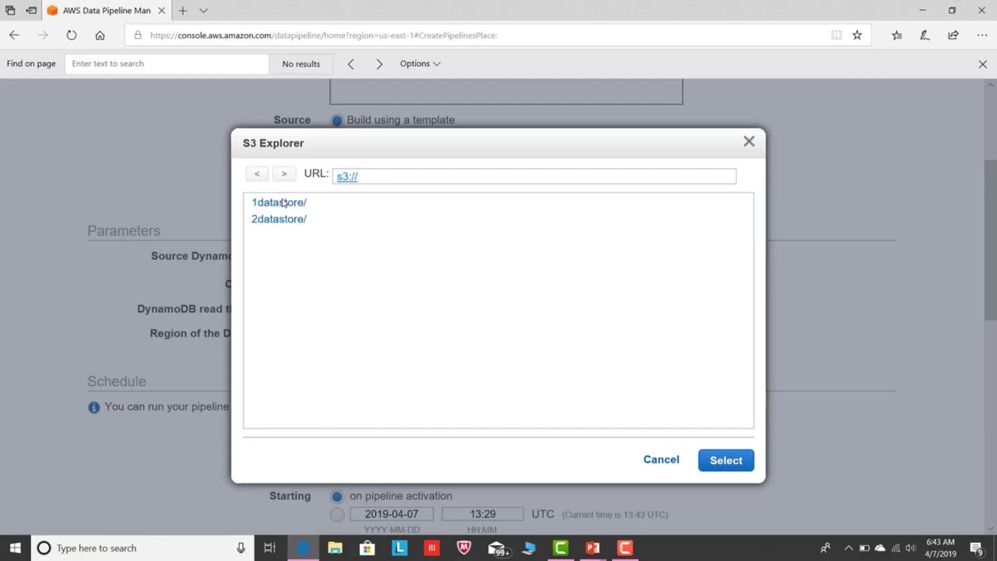
{"action": "left_click", "coordinate": [283, 202]}
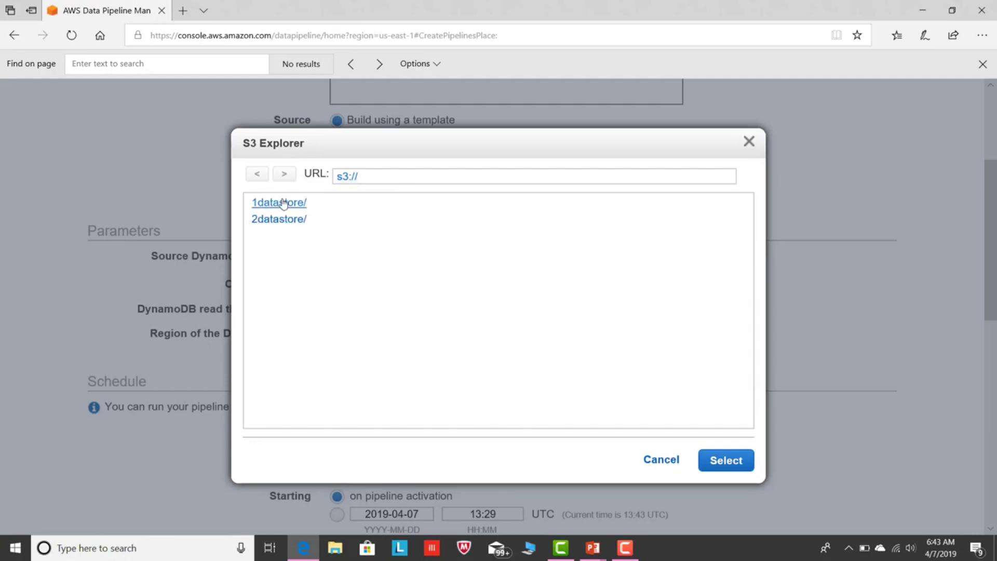
{"action": "left_click", "coordinate": [726, 460]}
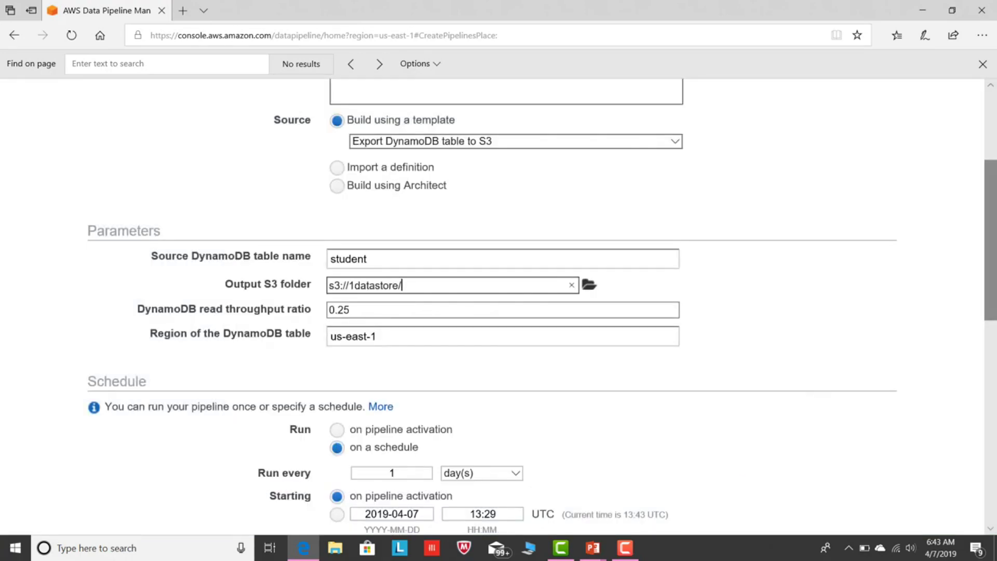
Set the pipeline's log location to s3://2datastore/.
{"action": "scroll", "coordinate": [995, 226], "scroll_direction": "down", "scroll_amount": 4}
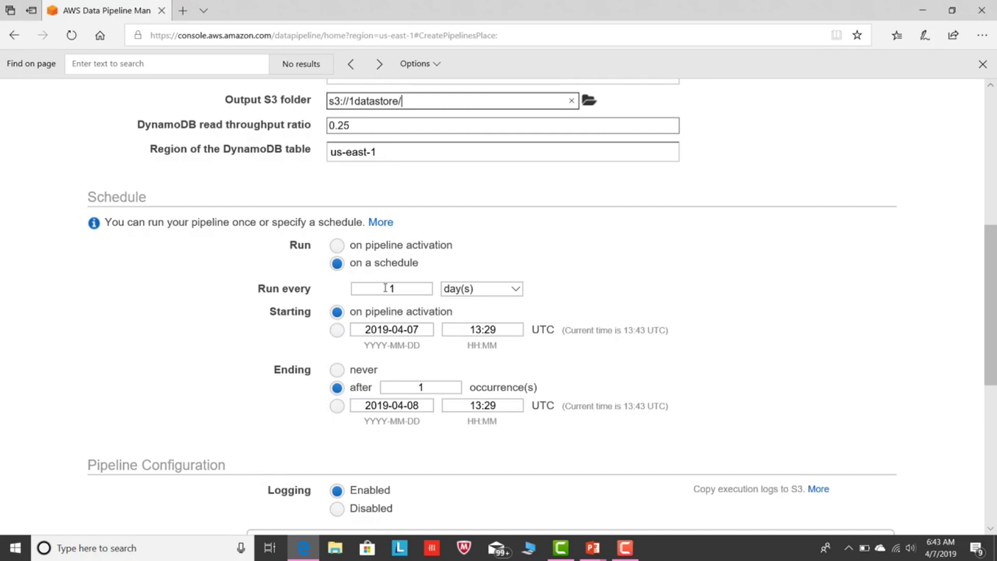
{"action": "scroll", "coordinate": [992, 291], "scroll_direction": "down", "scroll_amount": 3}
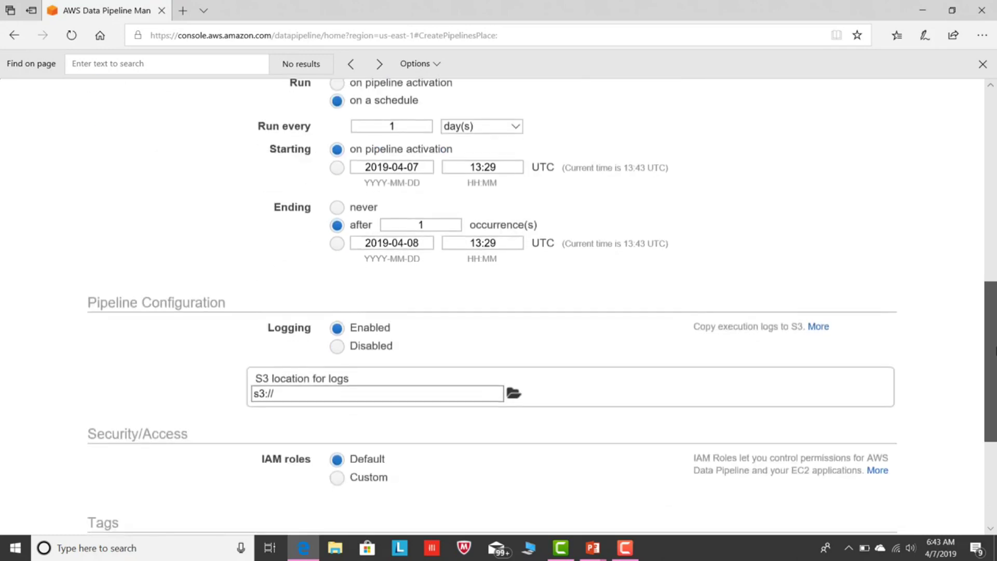
{"action": "scroll", "coordinate": [993, 351], "scroll_direction": "down", "scroll_amount": 1}
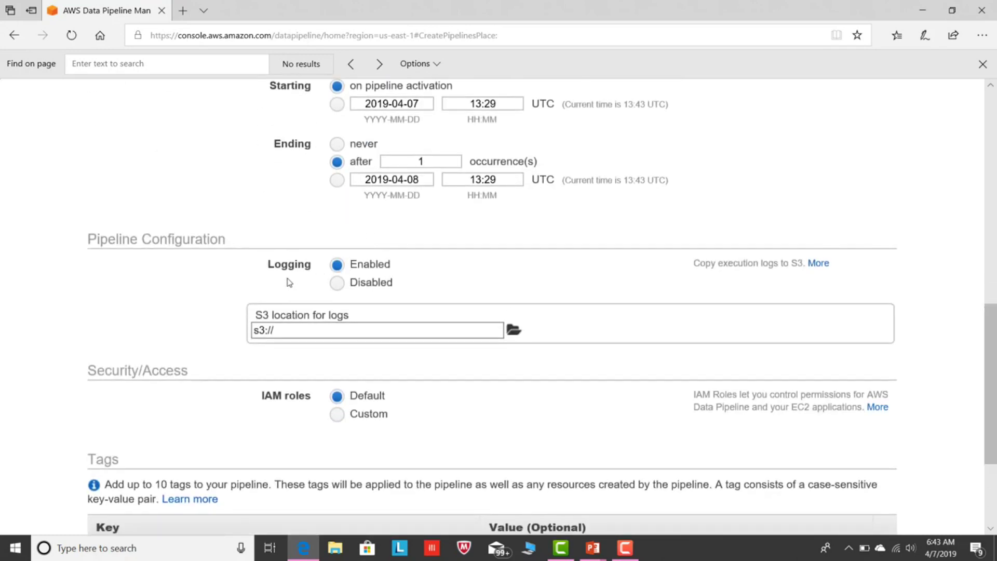
{"action": "left_click", "coordinate": [513, 330]}
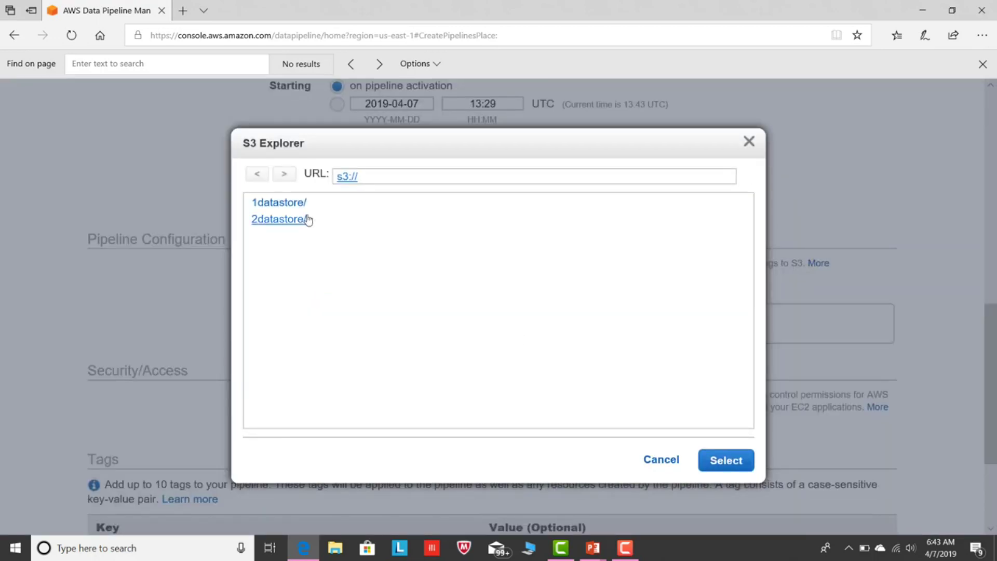
{"action": "left_click", "coordinate": [283, 220]}
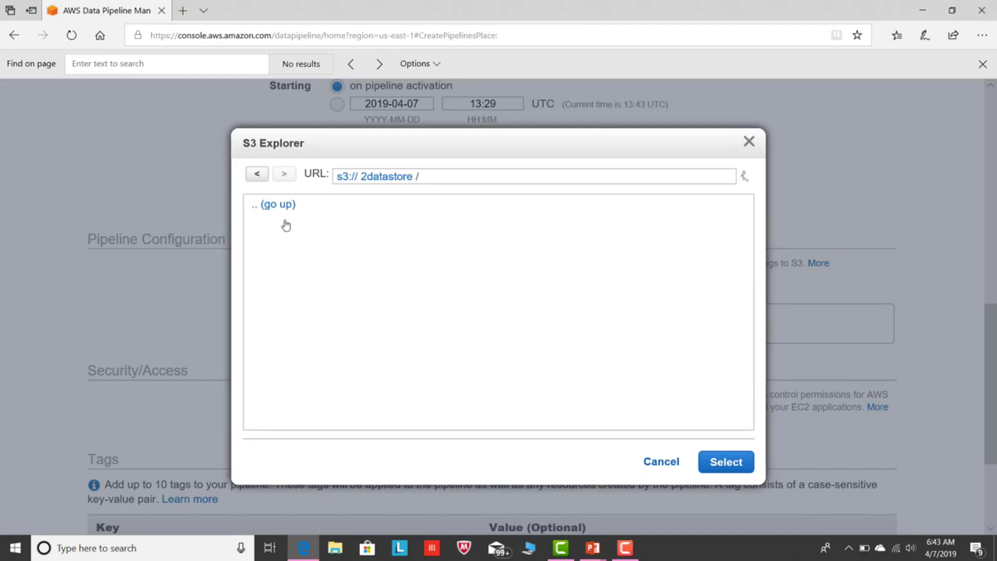
{"action": "left_click", "coordinate": [726, 461]}
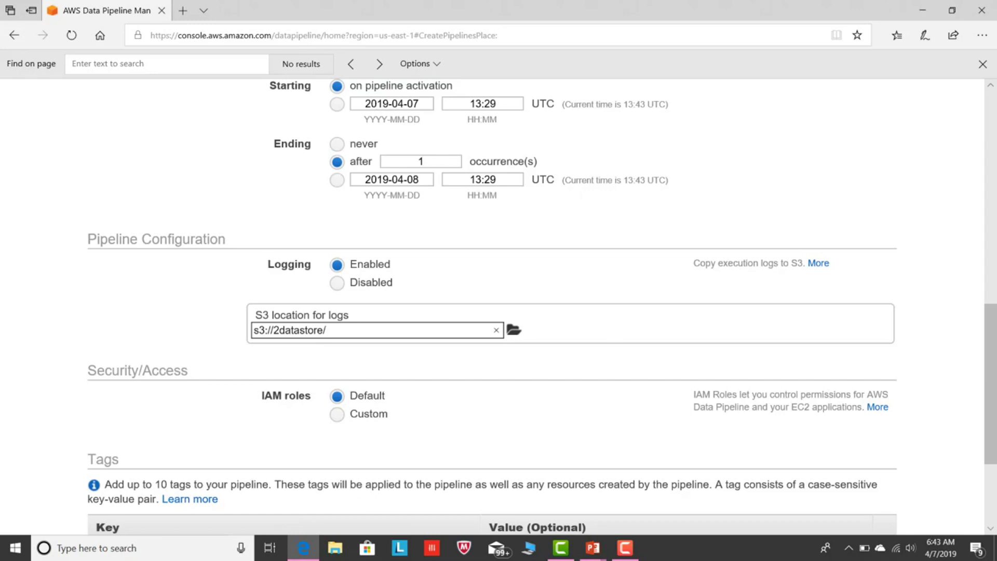
{"action": "scroll", "coordinate": [965, 418], "scroll_direction": "down", "scroll_amount": 3}
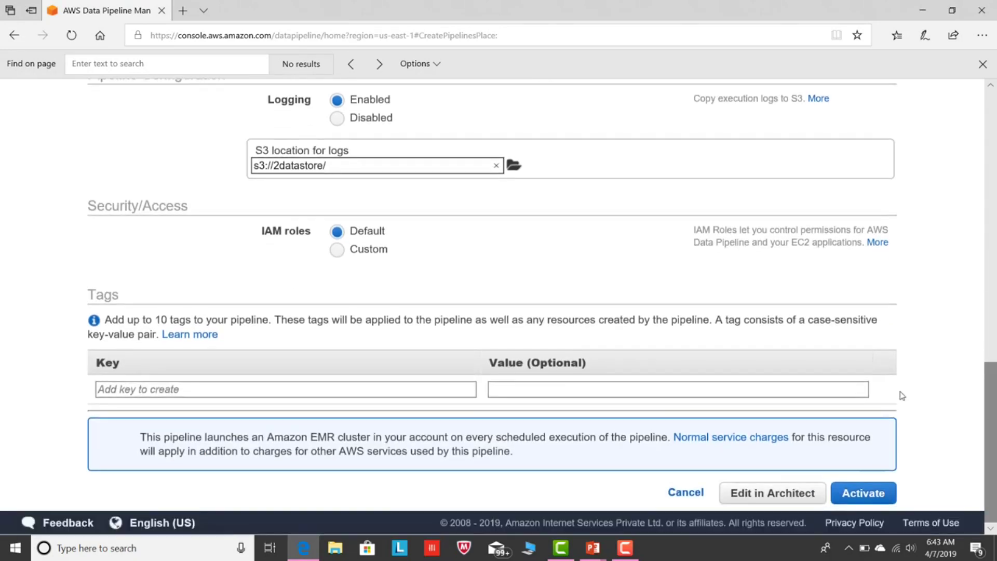
Open exportdata in Architect and pan the graph to reveal the S3DataNode.
{"action": "left_click", "coordinate": [785, 498]}
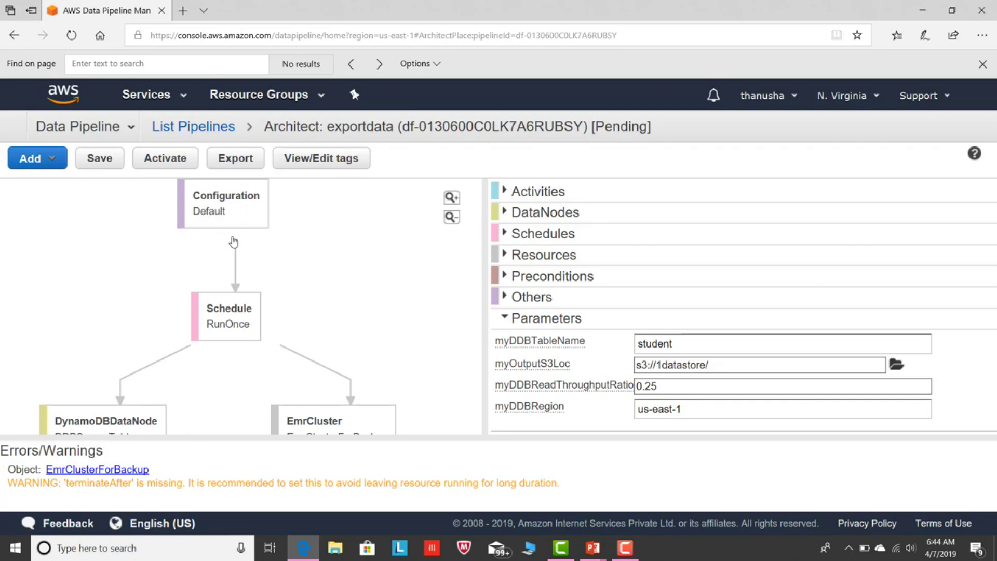
{"action": "scroll", "coordinate": [263, 239], "scroll_direction": "down", "scroll_amount": 3}
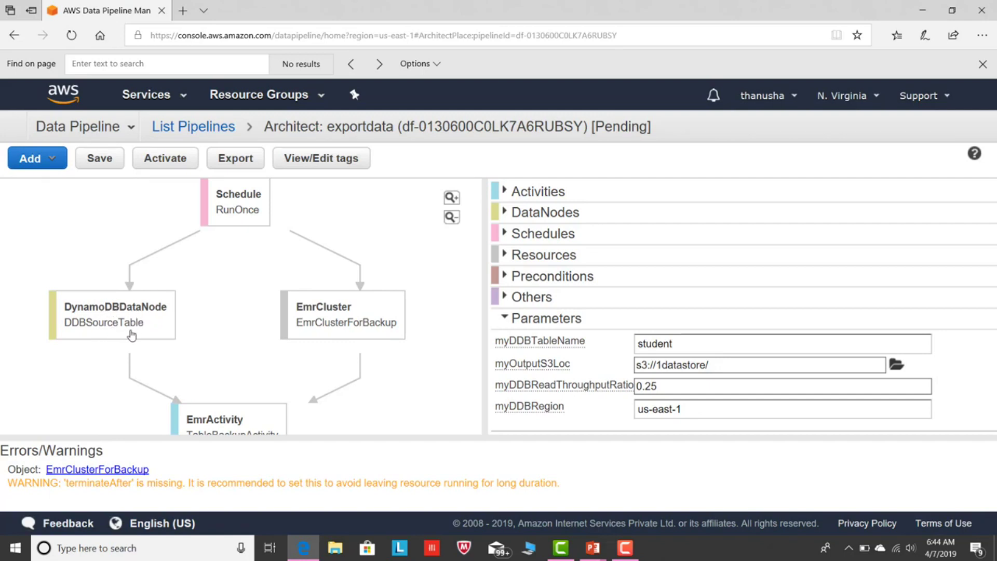
{"action": "left_click_drag", "start_coordinate": [269, 345], "coordinate": [269, 278]}
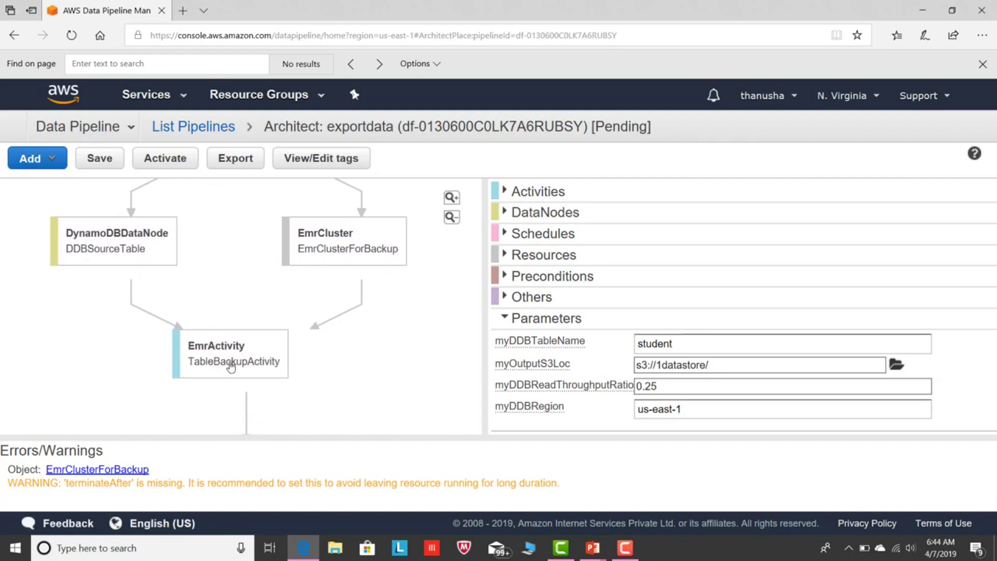
{"action": "left_click_drag", "start_coordinate": [225, 379], "coordinate": [231, 252]}
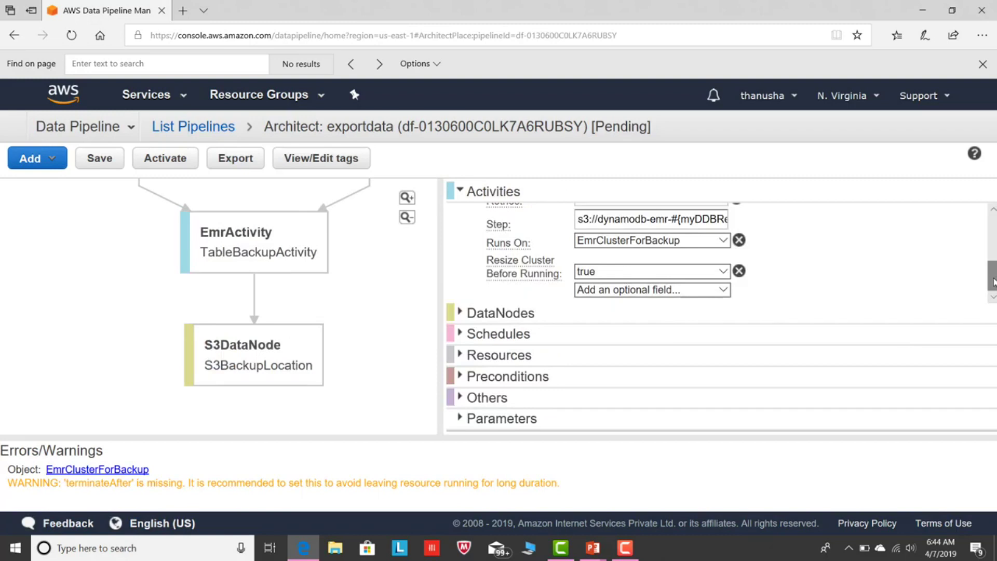
{"action": "left_click_drag", "start_coordinate": [992, 282], "coordinate": [992, 272]}
Expand the data node, schedule and EMR cluster resource sections to review them.
{"action": "left_click", "coordinate": [409, 312]}
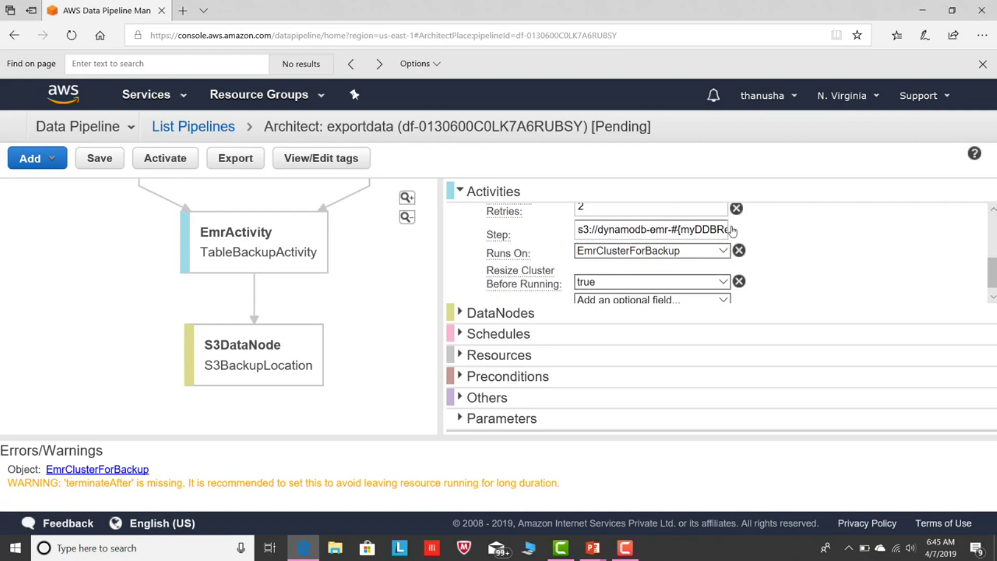
{"action": "left_click", "coordinate": [456, 314]}
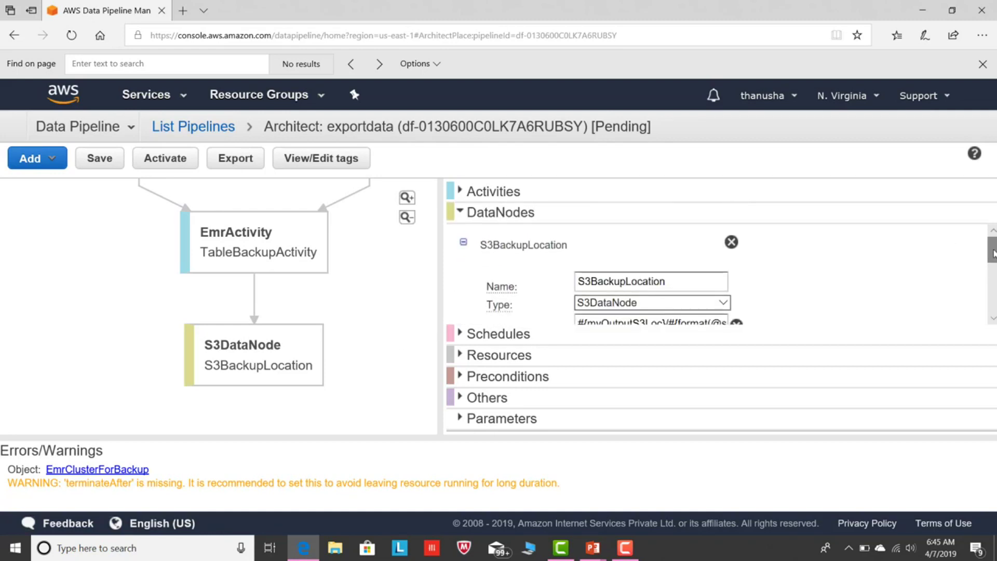
{"action": "left_click_drag", "start_coordinate": [992, 253], "coordinate": [992, 294]}
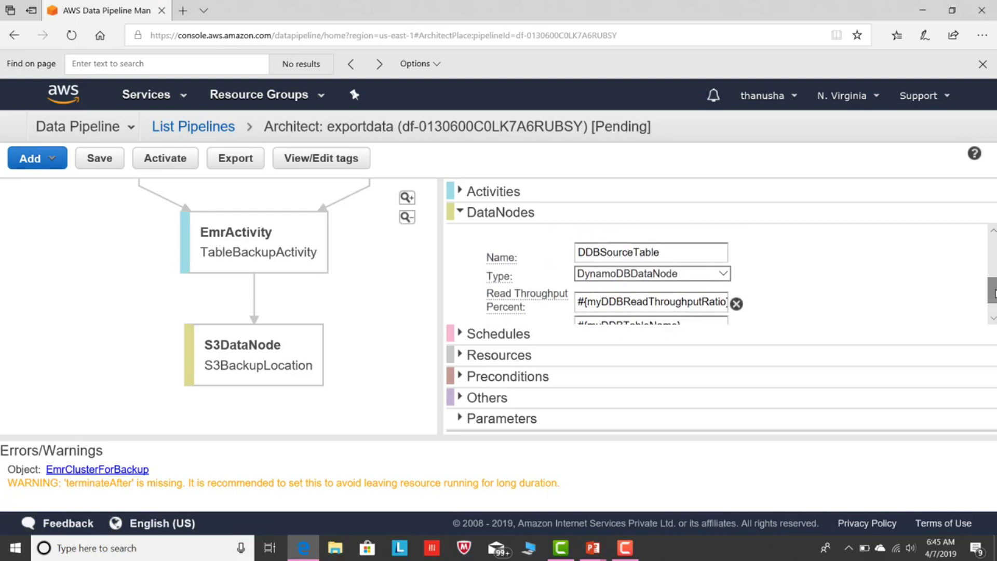
{"action": "left_click_drag", "start_coordinate": [992, 288], "coordinate": [992, 254]}
{"action": "left_click", "coordinate": [493, 340]}
{"action": "left_click_drag", "start_coordinate": [991, 278], "coordinate": [992, 312]}
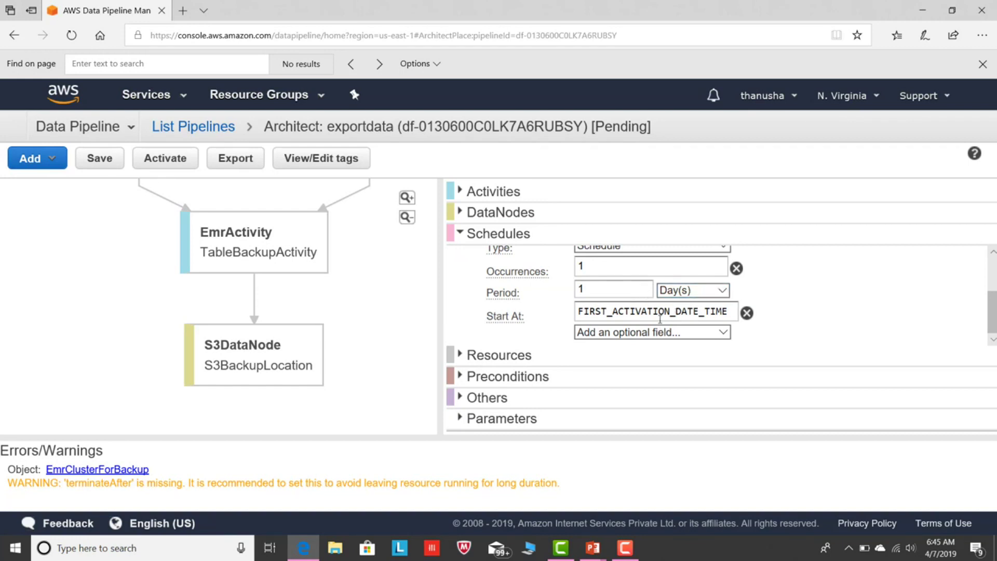
{"action": "left_click", "coordinate": [460, 355]}
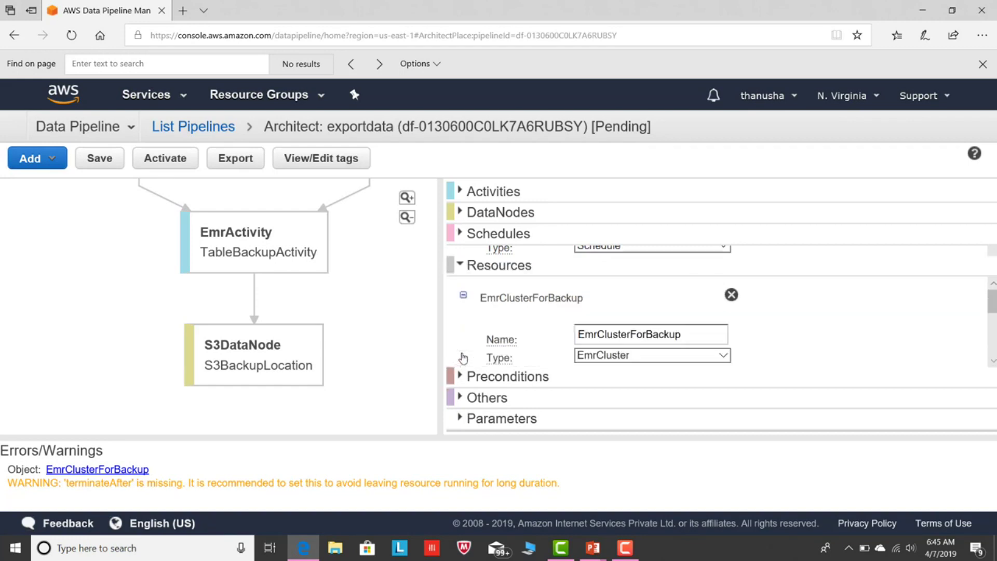
{"action": "left_click_drag", "start_coordinate": [993, 293], "coordinate": [993, 338]}
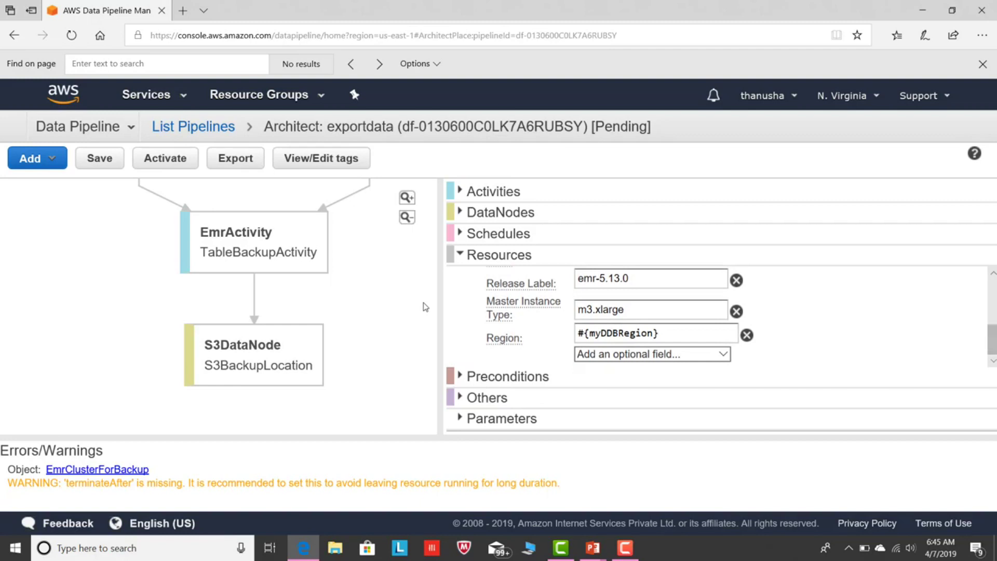
Check preconditions, defaults and parameters (student table, s3://1datastore/), then expand Activities.
{"action": "left_click", "coordinate": [459, 377]}
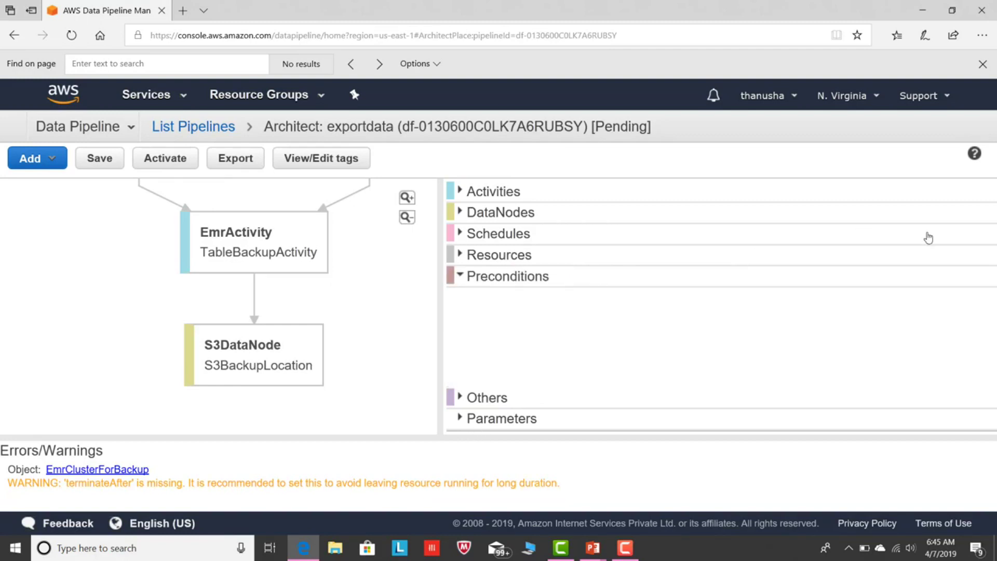
{"action": "left_click", "coordinate": [467, 400]}
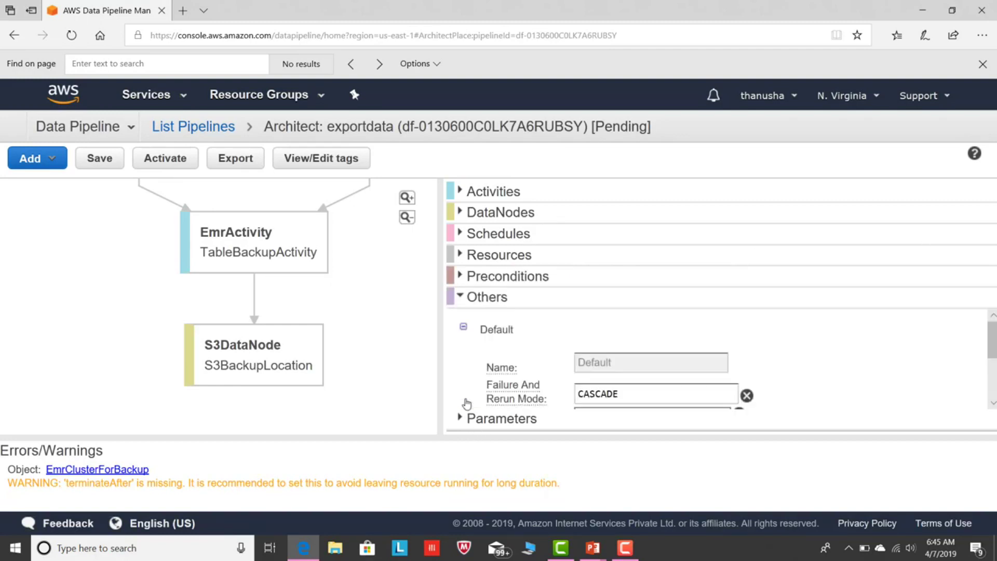
{"action": "left_click_drag", "start_coordinate": [992, 340], "coordinate": [993, 366]}
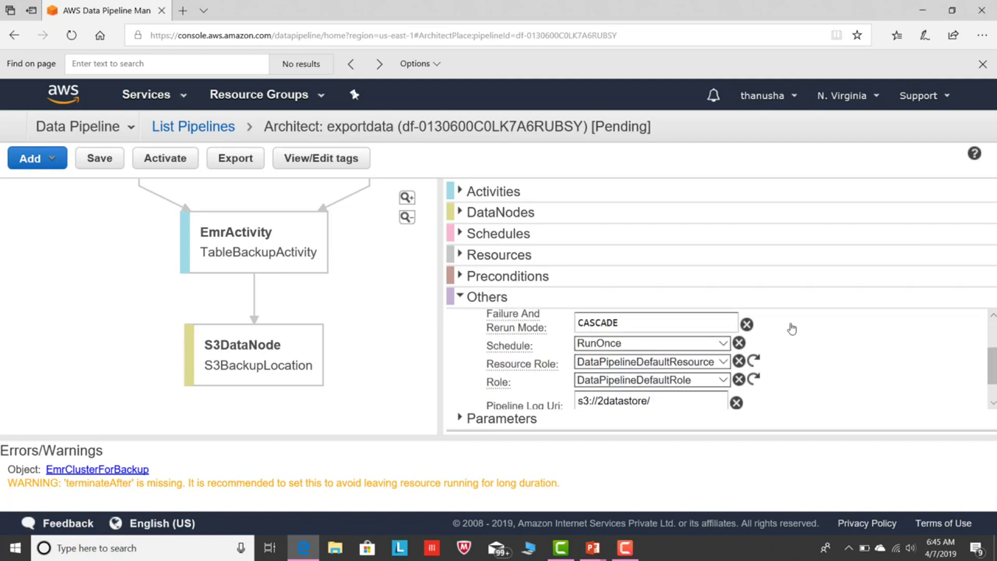
{"action": "left_click", "coordinate": [460, 421]}
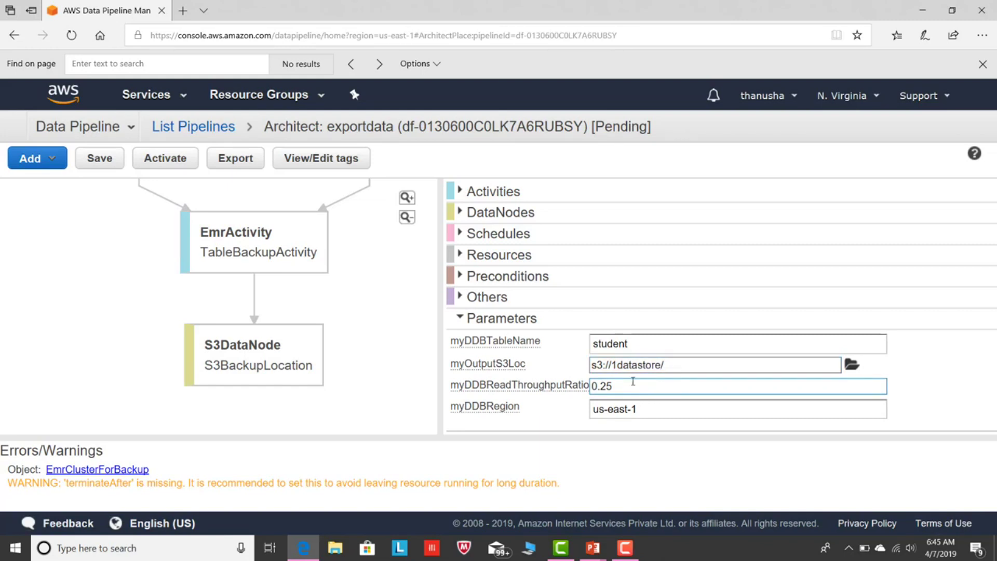
{"action": "left_click", "coordinate": [463, 193]}
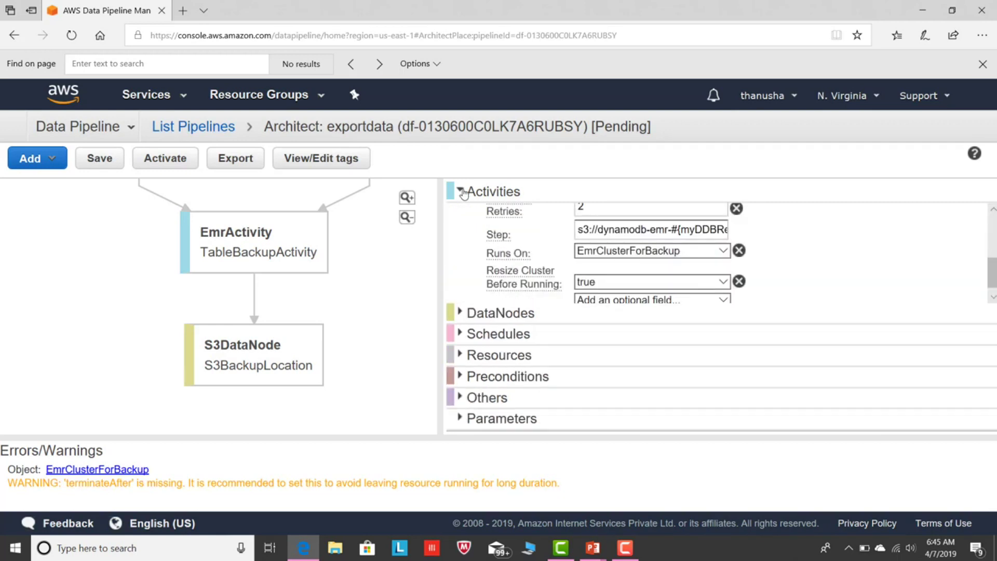
Add an On Fail field to the activity pointing to a new action, DefaultAction1.
{"action": "scroll", "coordinate": [984, 260], "scroll_direction": "down", "scroll_amount": 1}
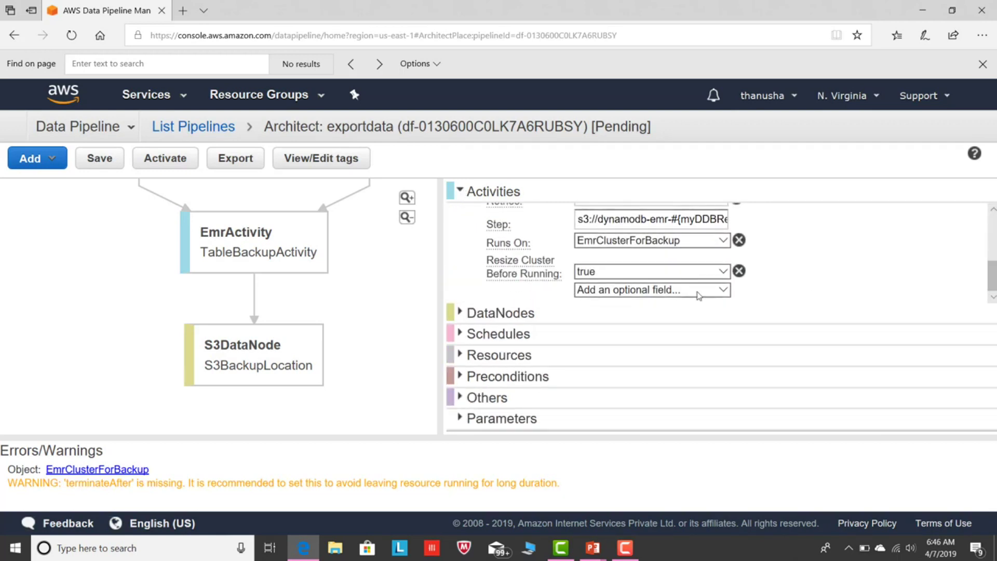
{"action": "left_click", "coordinate": [721, 291]}
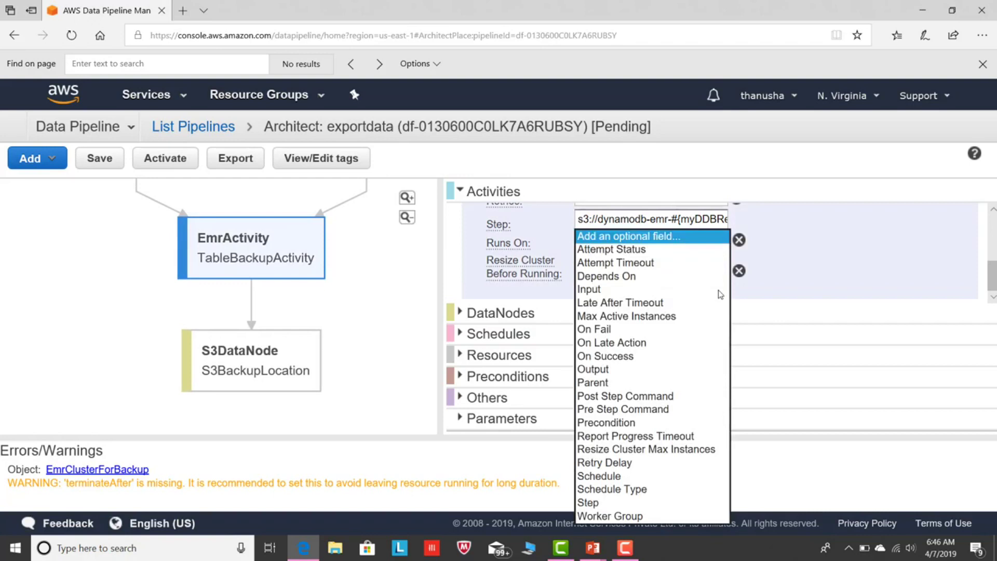
{"action": "left_click", "coordinate": [621, 331]}
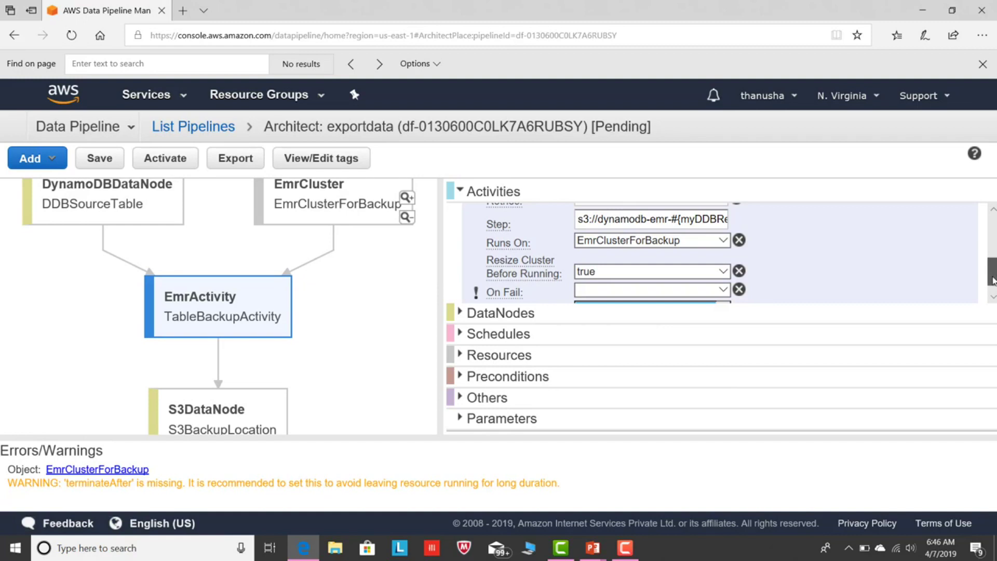
{"action": "scroll", "coordinate": [779, 275], "scroll_direction": "down", "scroll_amount": 1}
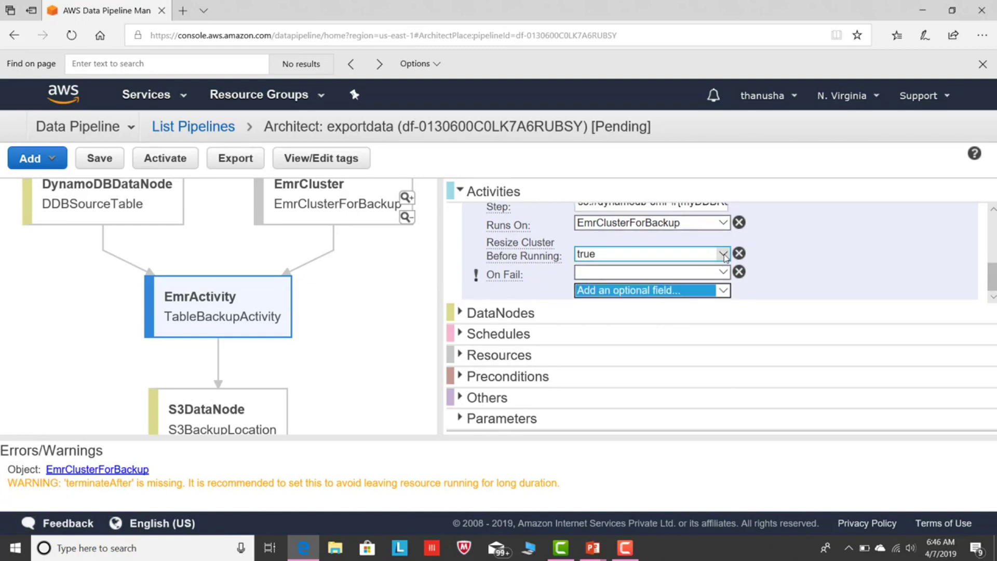
{"action": "left_click", "coordinate": [723, 272]}
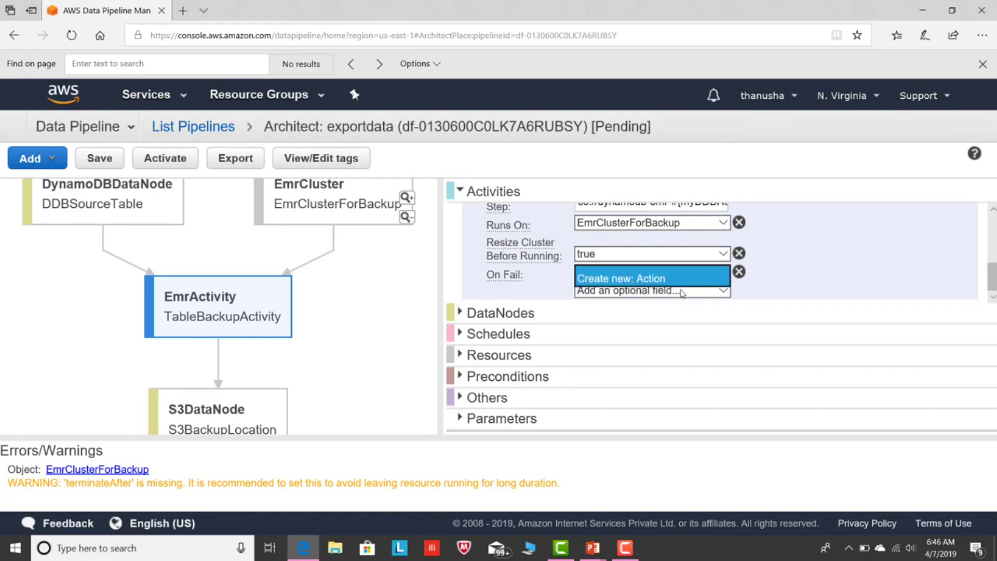
{"action": "left_click", "coordinate": [695, 285]}
Add an On Success field with new action DefaultAction2 and show the Others section.
{"action": "left_click", "coordinate": [699, 291]}
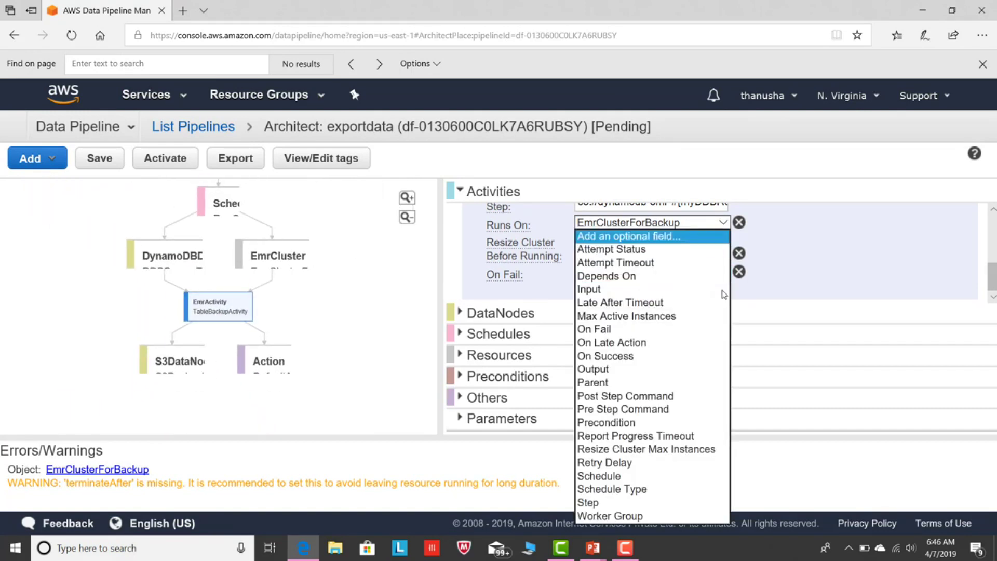
{"action": "left_click", "coordinate": [633, 355]}
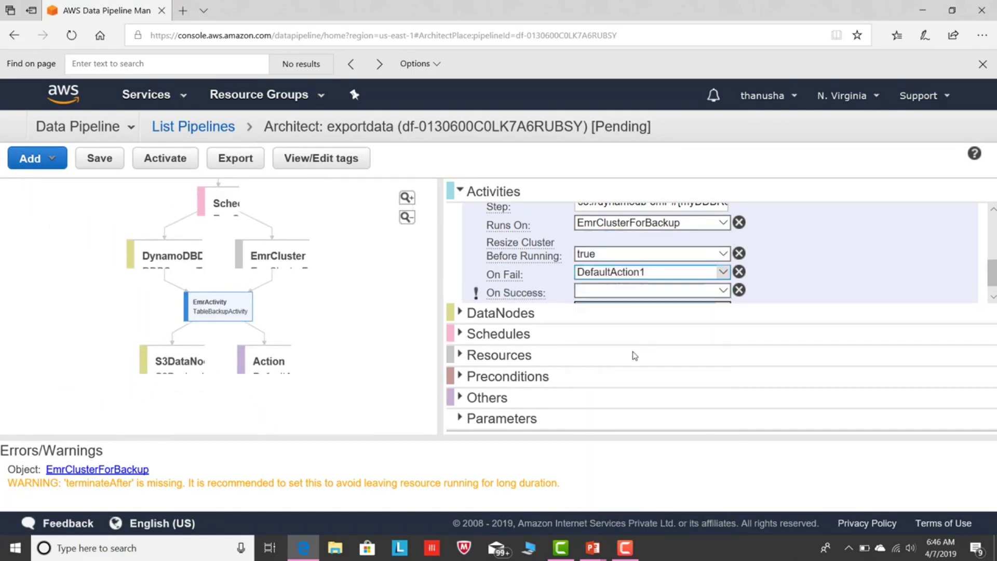
{"action": "left_click", "coordinate": [722, 290]}
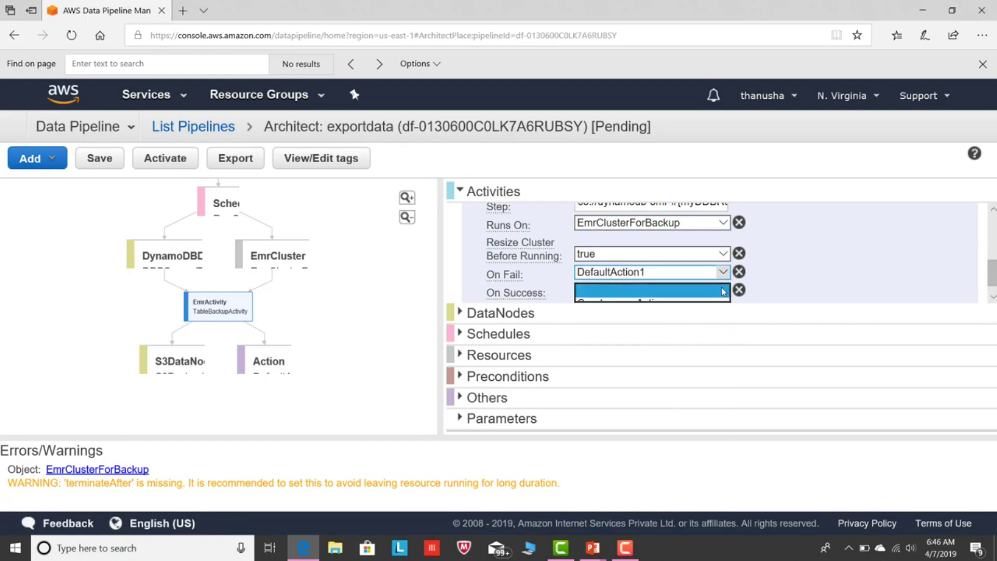
{"action": "left_click", "coordinate": [652, 304]}
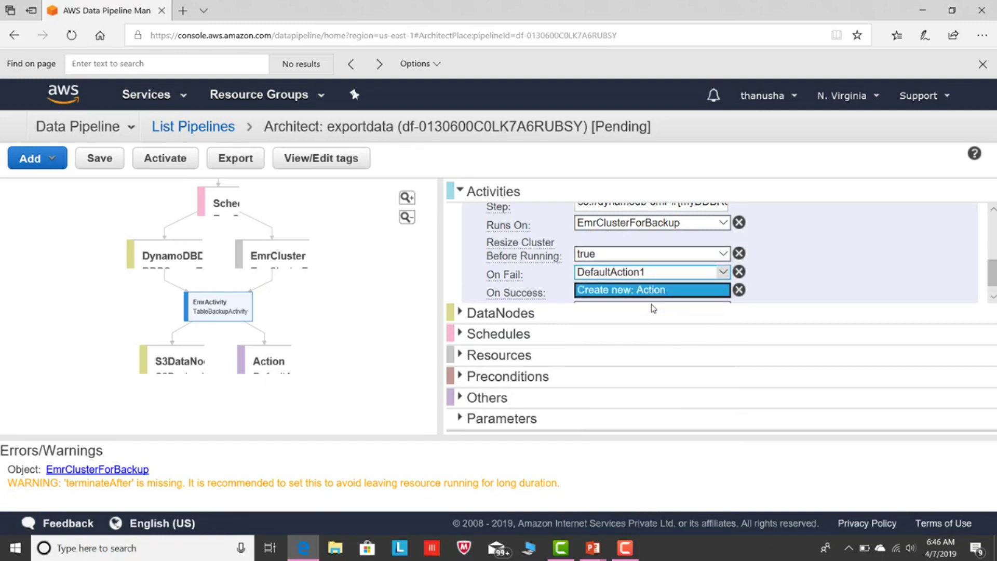
{"action": "left_click", "coordinate": [462, 403]}
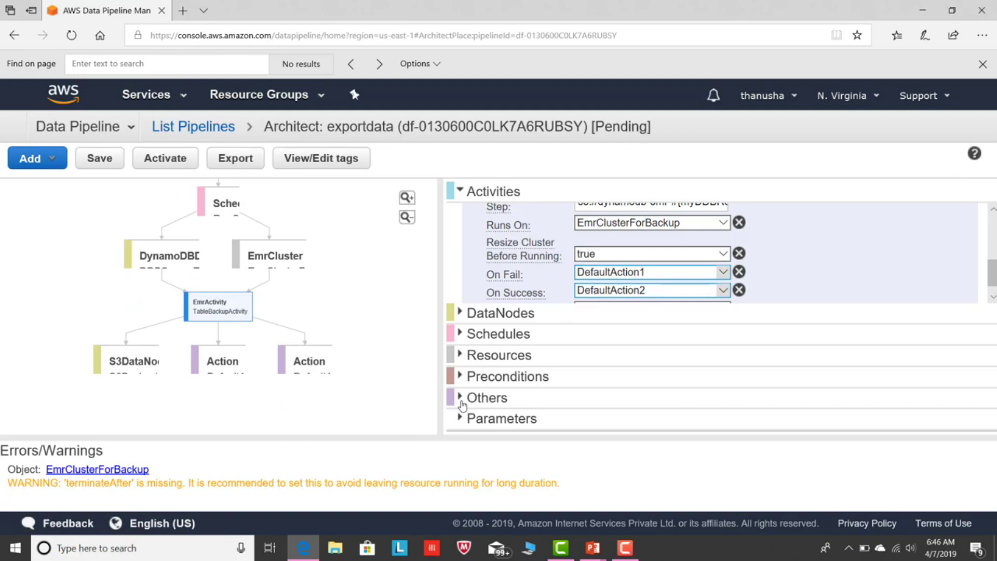
{"action": "left_click_drag", "start_coordinate": [993, 331], "coordinate": [989, 357]}
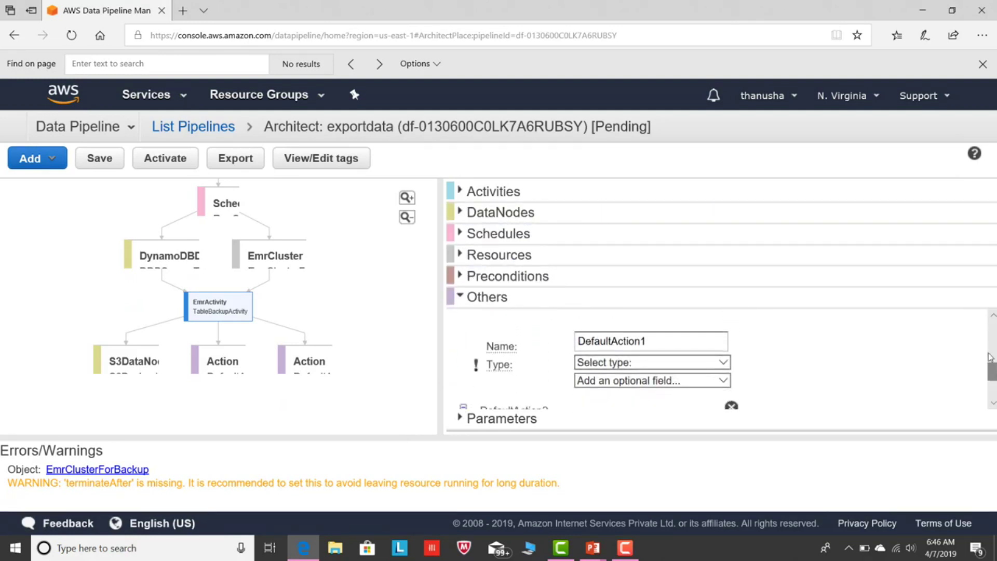
Rename DefaultAction1 to onfail, make it an SnsAlarm, and set subject failed.
{"action": "left_click", "coordinate": [695, 346]}
{"action": "key", "text": "BackSpace"}
{"action": "key", "text": "BackSpace"}
{"action": "key", "text": "BackSpace"}
{"action": "key", "text": "BackSpace"}
{"action": "key", "text": "BackSpace"}
{"action": "key", "text": "BackSpace"}
{"action": "key", "text": "BackSpace"}
{"action": "key", "text": "BackSpace"}
{"action": "key", "text": "BackSpace"}
{"action": "key", "text": "BackSpace"}
{"action": "key", "text": "BackSpace"}
{"action": "key", "text": "BackSpace"}
{"action": "key", "text": "BackSpace"}
{"action": "key", "text": "BackSpace"}
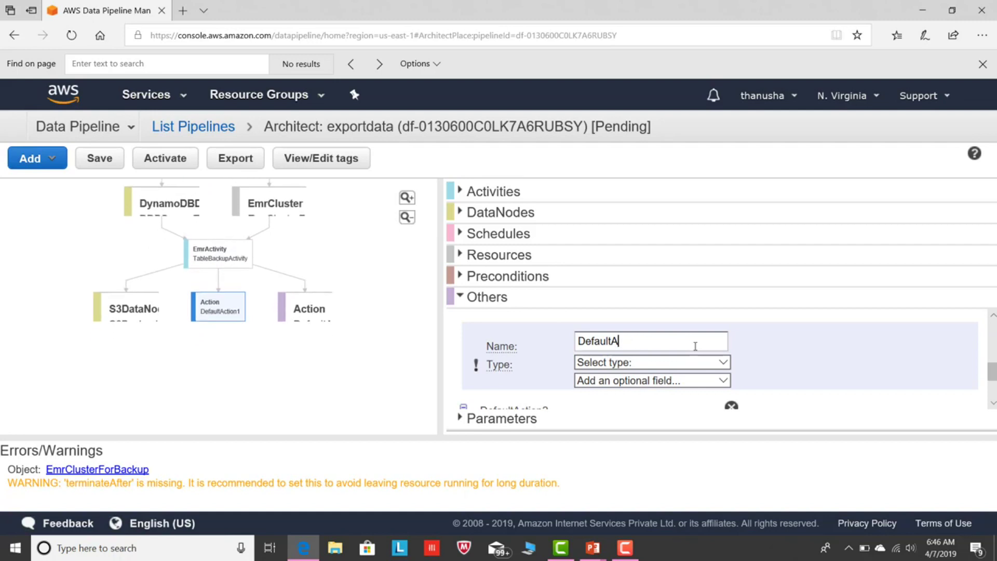
{"action": "type", "text": "onfail"}
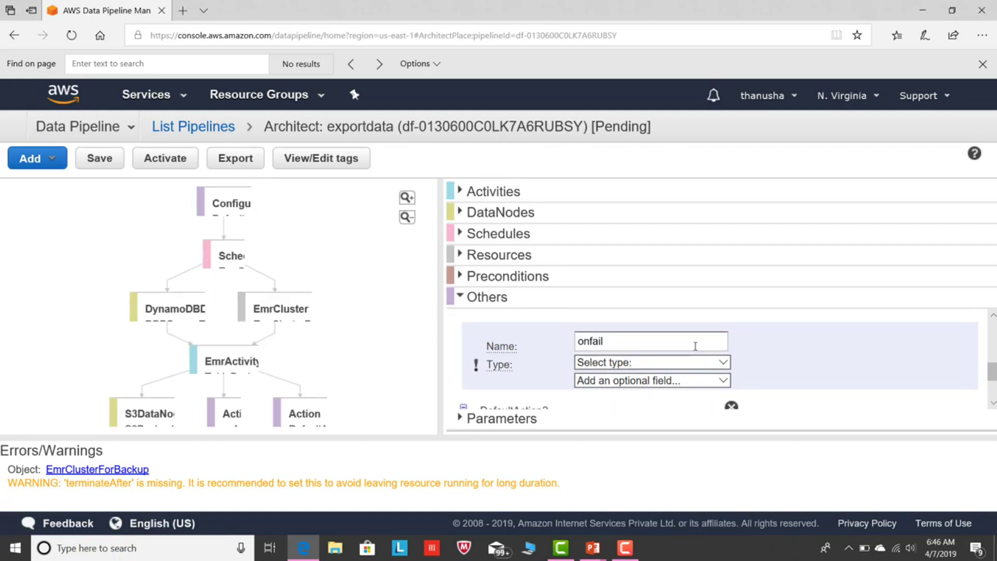
{"action": "left_click", "coordinate": [721, 362]}
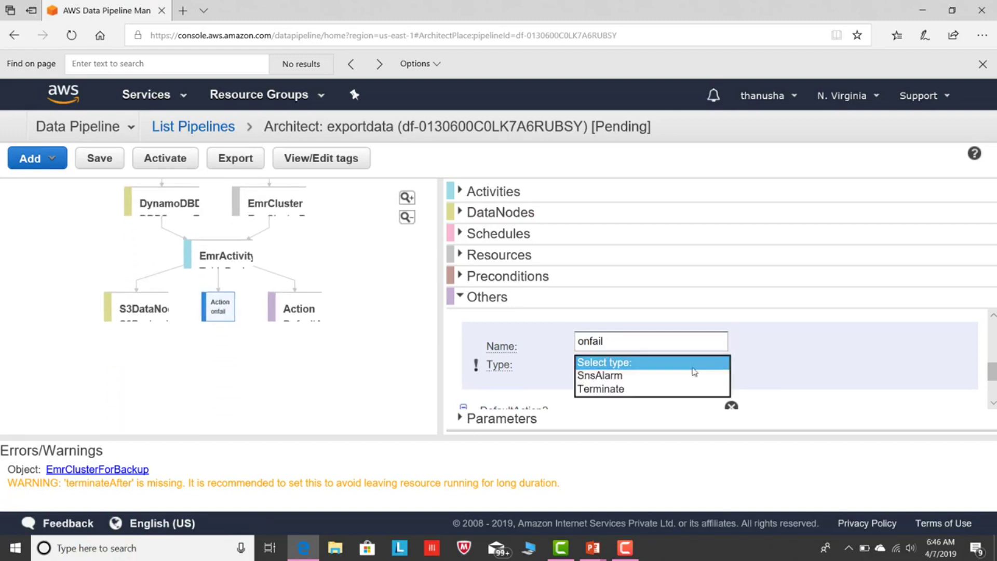
{"action": "left_click", "coordinate": [665, 377]}
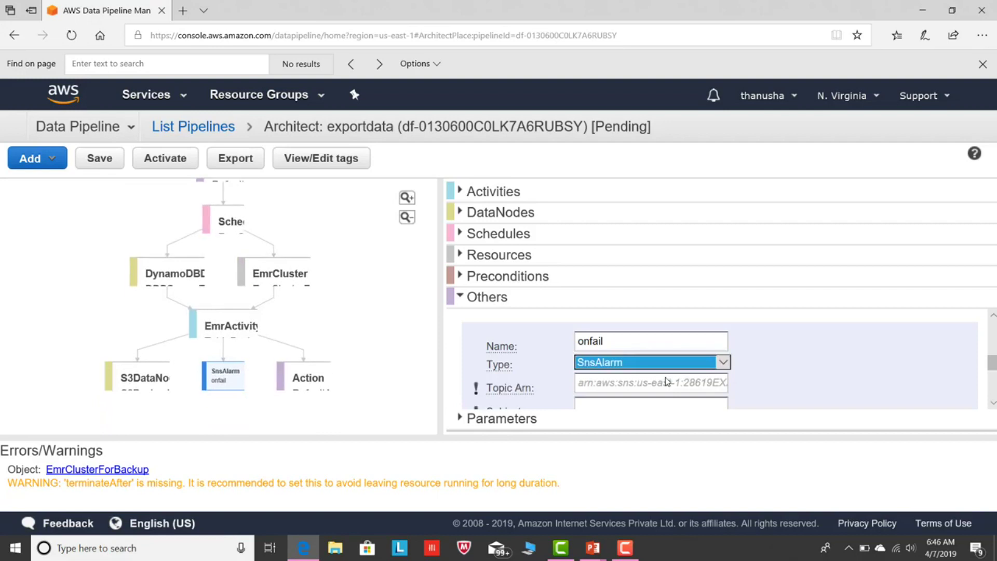
{"action": "scroll", "coordinate": [990, 356], "scroll_direction": "down", "scroll_amount": 2}
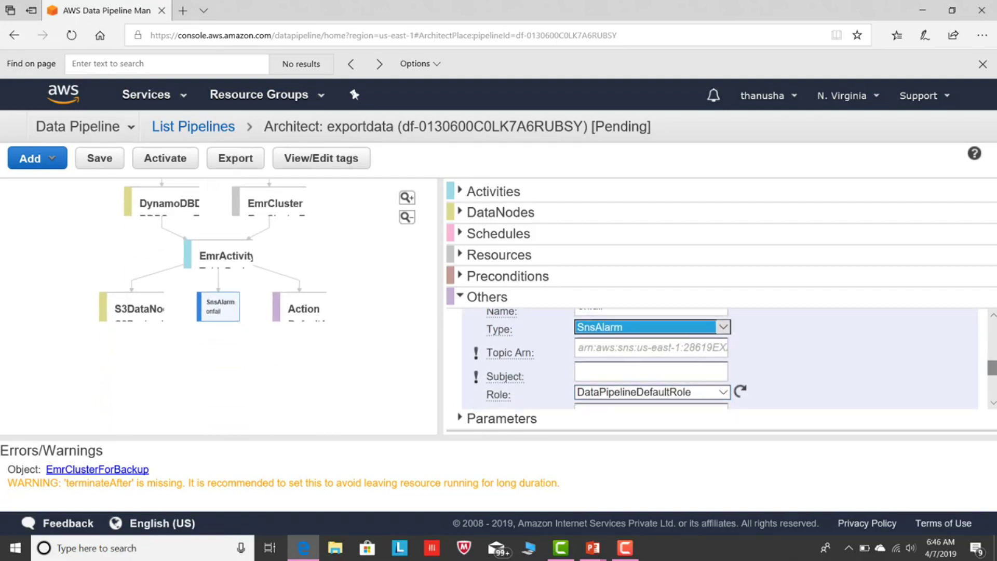
{"action": "left_click", "coordinate": [667, 377]}
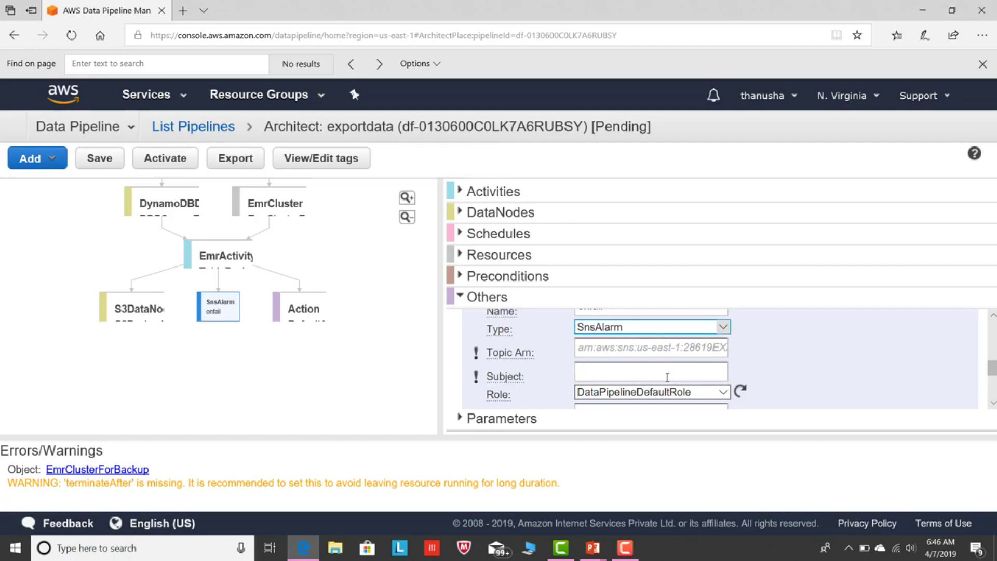
{"action": "type", "text": "failed"}
Clear the name of the DefaultAction2 action.
{"action": "scroll", "coordinate": [659, 371], "scroll_direction": "down", "scroll_amount": 5}
{"action": "left_click", "coordinate": [660, 371]}
{"action": "key", "text": "BackSpace"}
{"action": "key", "text": "BackSpace"}
{"action": "key", "text": "BackSpace"}
{"action": "key", "text": "BackSpace"}
{"action": "key", "text": "BackSpace"}
{"action": "key", "text": "BackSpace"}
{"action": "key", "text": "BackSpace"}
{"action": "key", "text": "BackSpace"}
{"action": "key", "text": "BackSpace"}
{"action": "key", "text": "BackSpace"}
{"action": "key", "text": "BackSpace"}
{"action": "key", "text": "BackSpace"}
{"action": "key", "text": "BackSpace"}
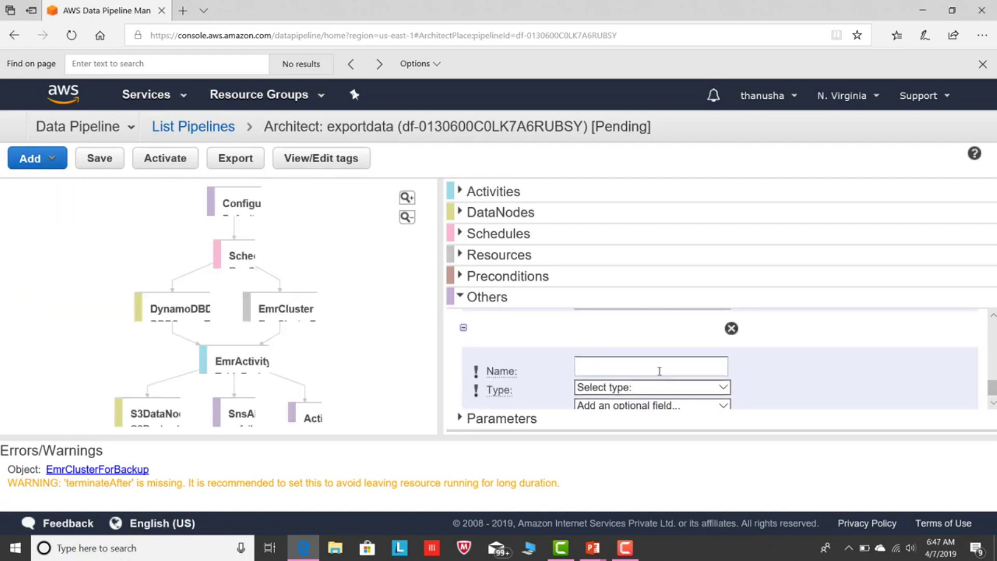
Name the success action onsucessful and make it an SnsAlarm with subject sucess.
{"action": "type", "text": "onsucess"}
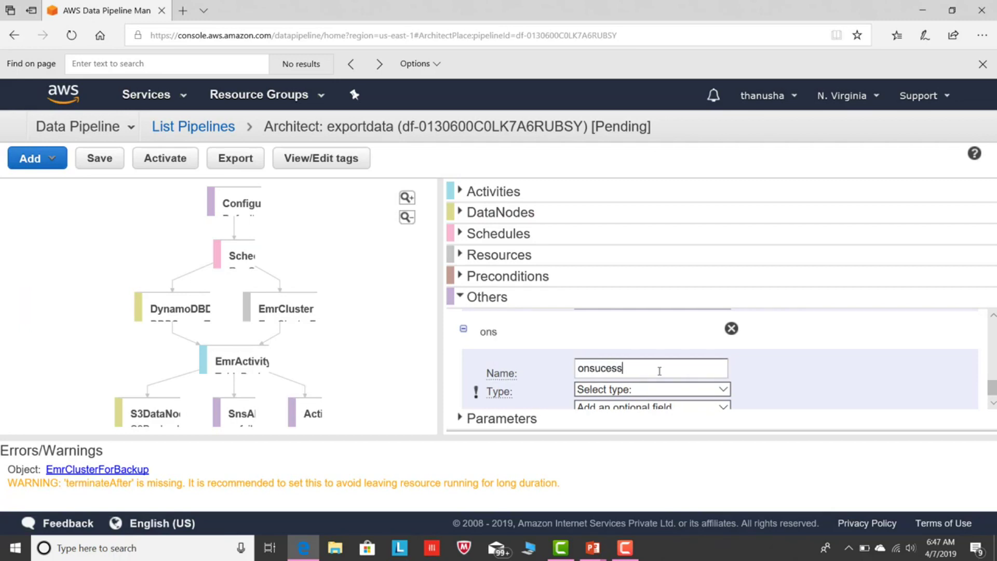
{"action": "type", "text": "ful"}
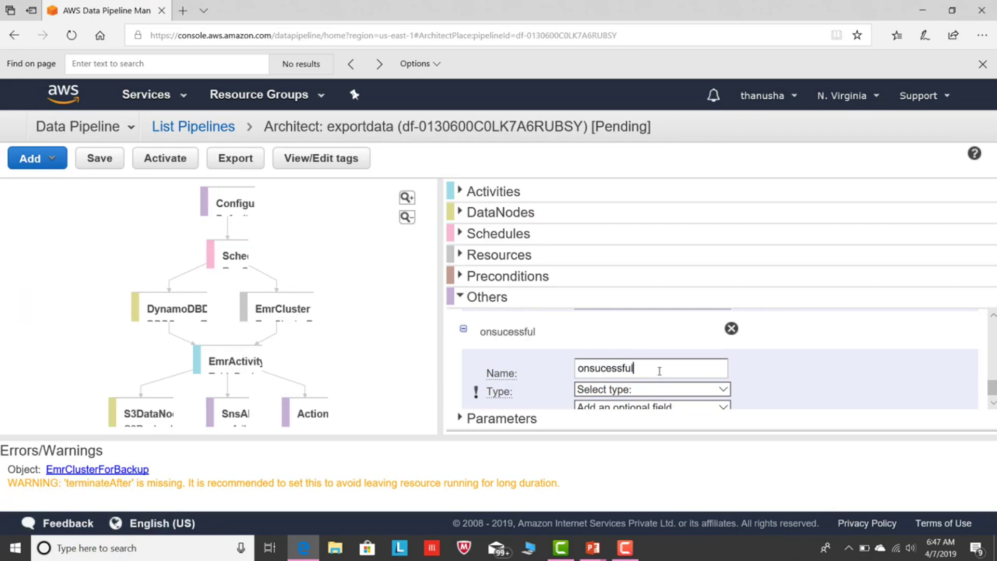
{"action": "left_click", "coordinate": [720, 391]}
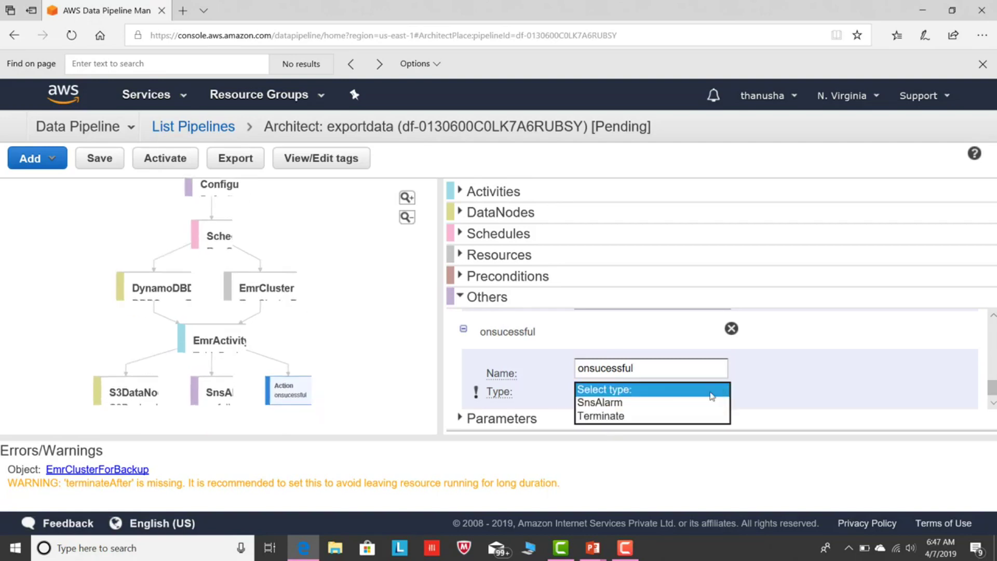
{"action": "left_click", "coordinate": [681, 402]}
{"action": "left_click_drag", "start_coordinate": [991, 378], "coordinate": [992, 394]}
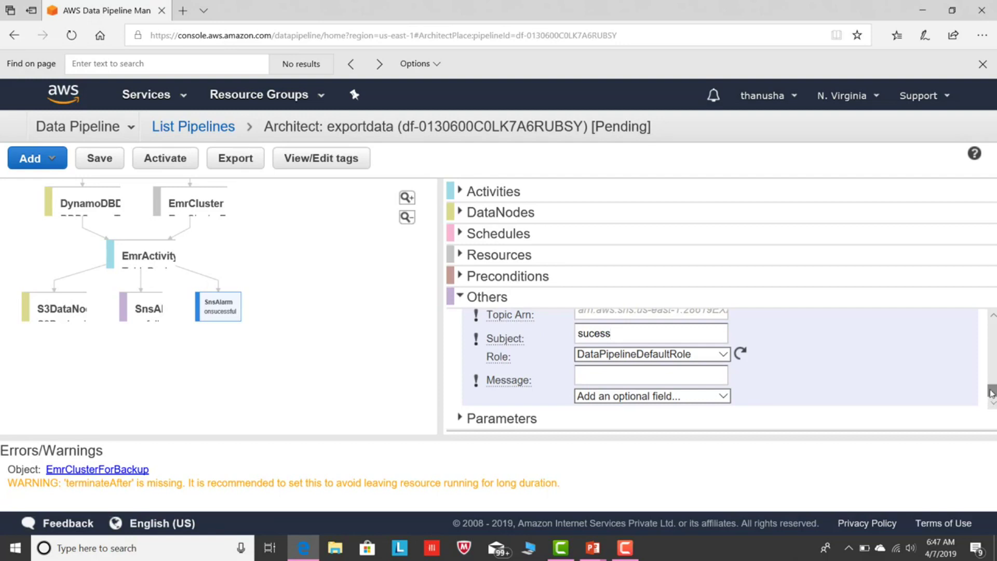
{"action": "scroll", "coordinate": [989, 399], "scroll_direction": "up", "scroll_amount": 1}
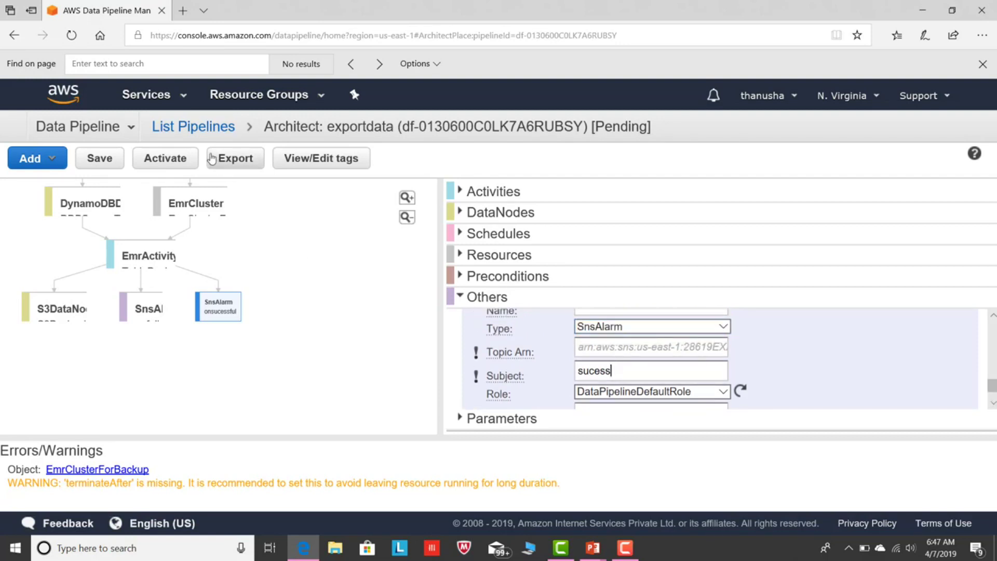
Open Simple Notification Service in a new browser tab.
{"action": "left_click", "coordinate": [177, 97]}
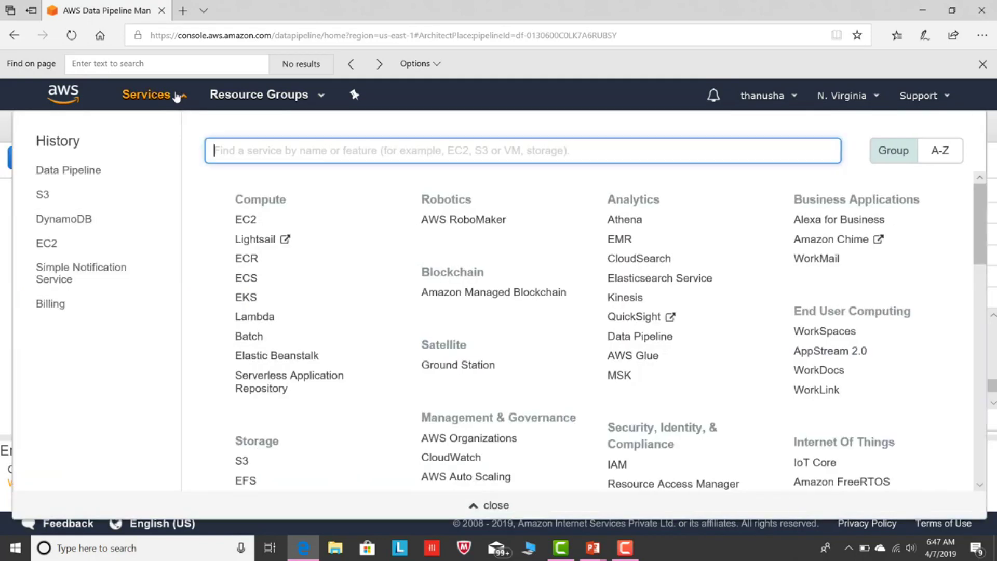
{"action": "right_click", "coordinate": [55, 279]}
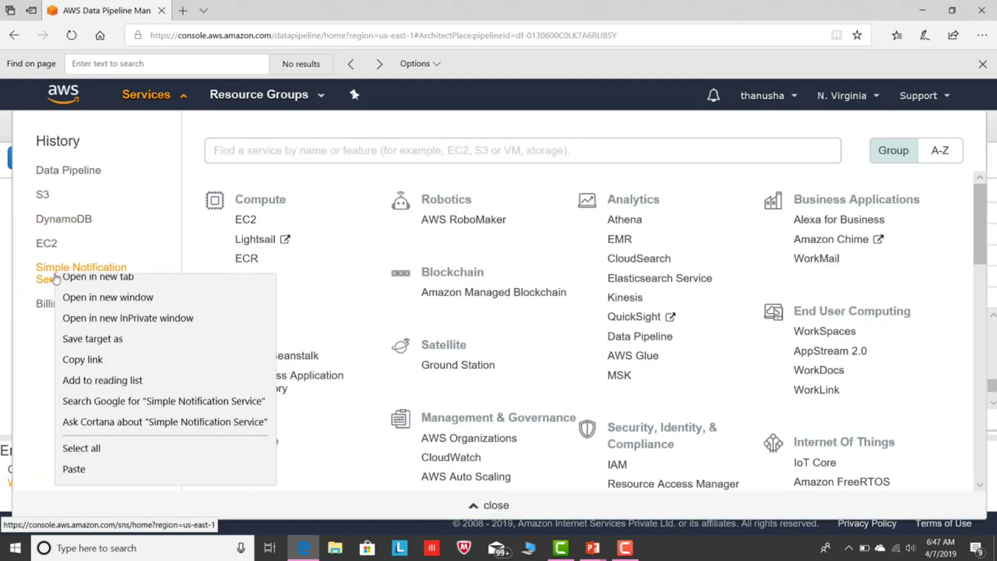
{"action": "left_click", "coordinate": [86, 288]}
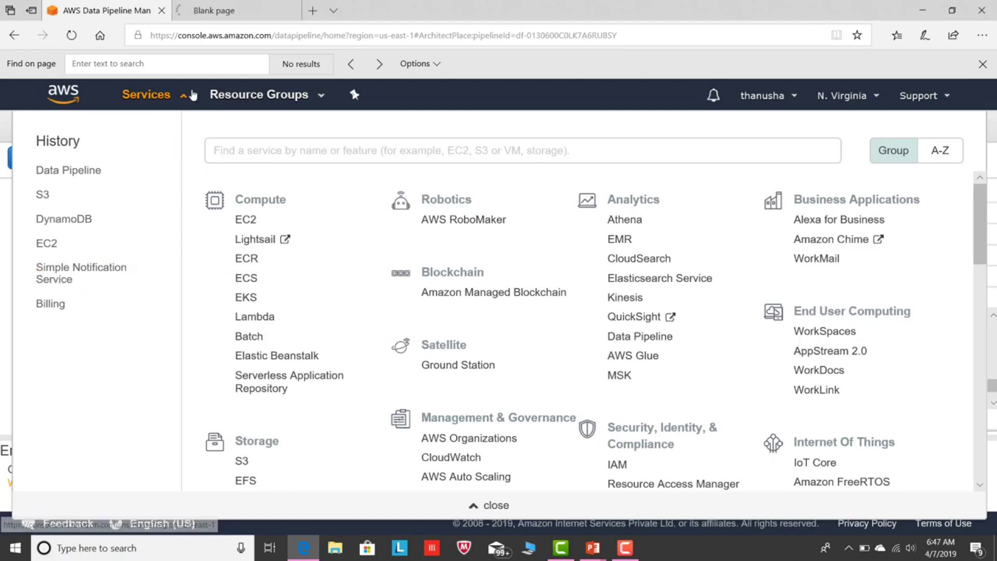
{"action": "left_click", "coordinate": [244, 9]}
Create the SNS topic data_notification with a short display name.
{"action": "left_click", "coordinate": [305, 293]}
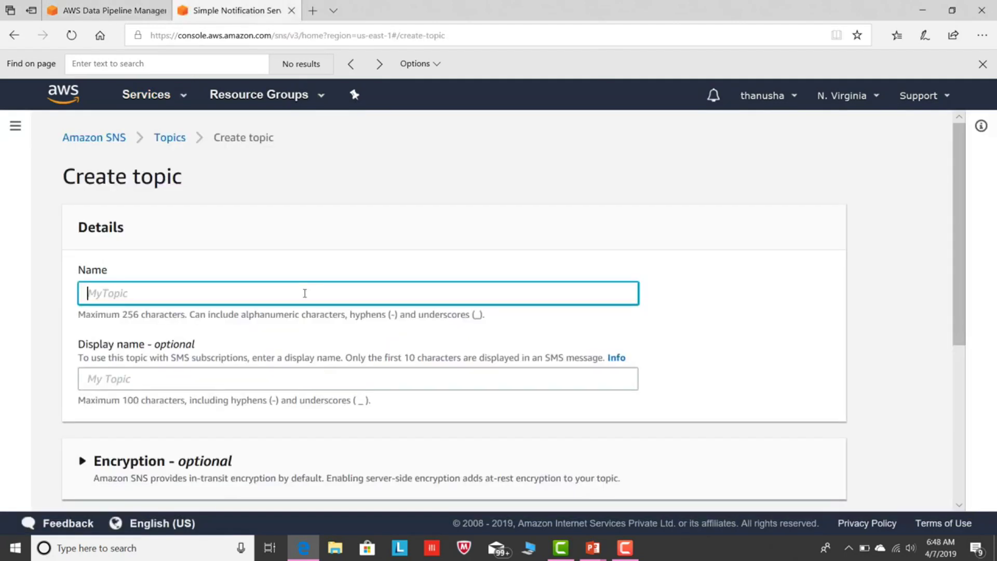
{"action": "type", "text": "data_notification"}
{"action": "key", "text": "Tab"}
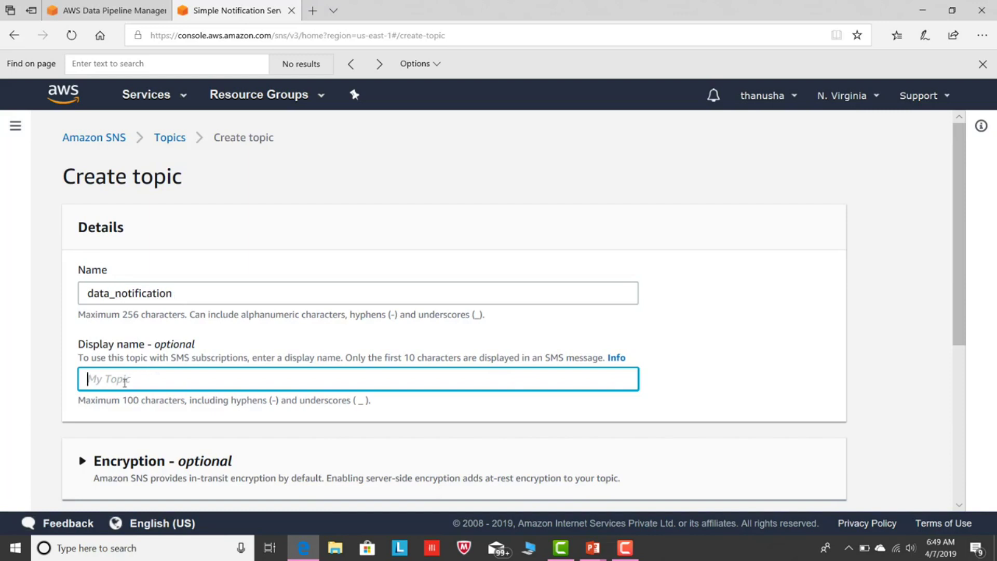
{"action": "type", "text": "dat"}
{"action": "key", "text": "BackSpace"}
{"action": "type", "text": "_msg"}
{"action": "left_click_drag", "start_coordinate": [957, 247], "coordinate": [986, 409]}
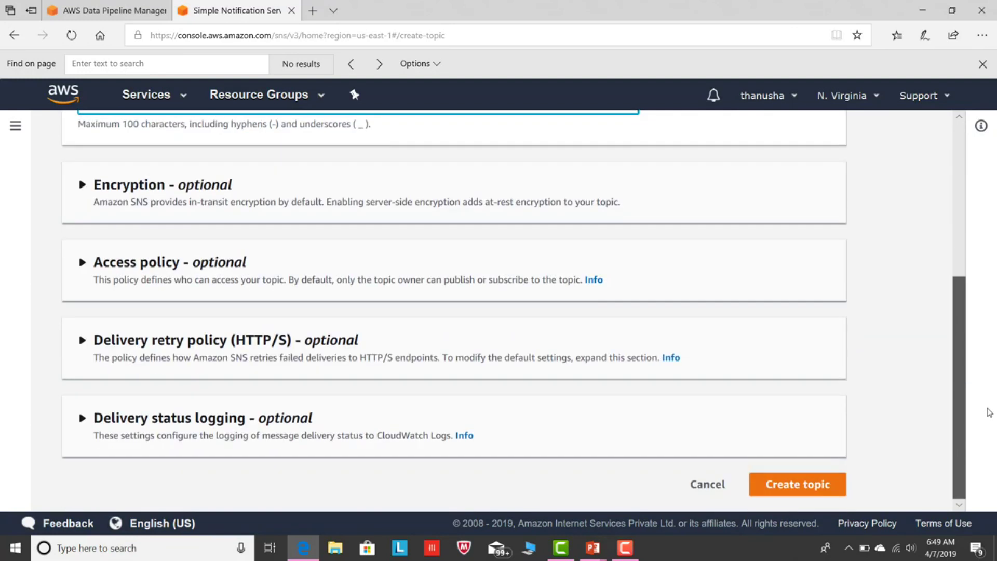
{"action": "left_click", "coordinate": [800, 485]}
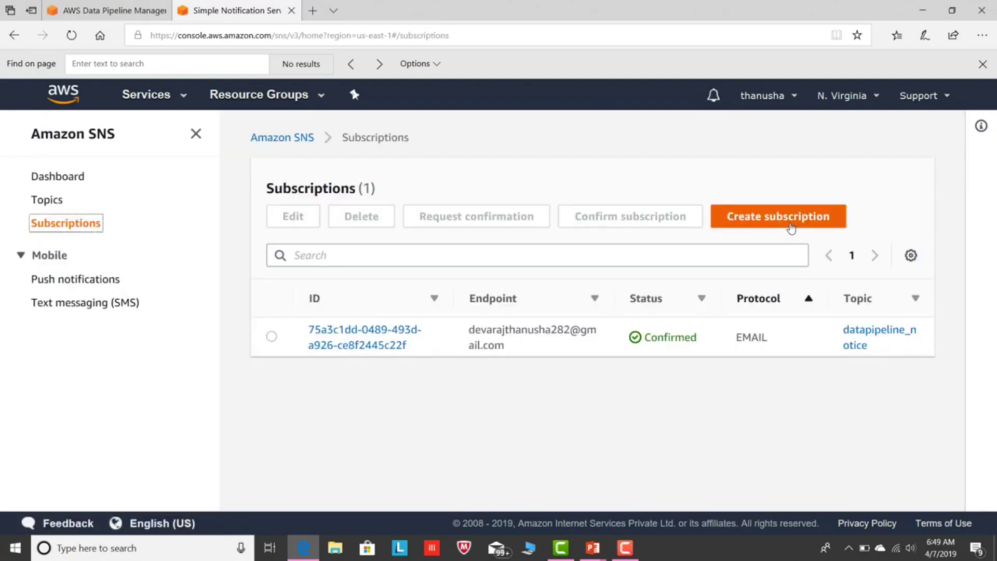
Select the data_notification topic ARN in the Topics list.
{"action": "left_click", "coordinate": [788, 225]}
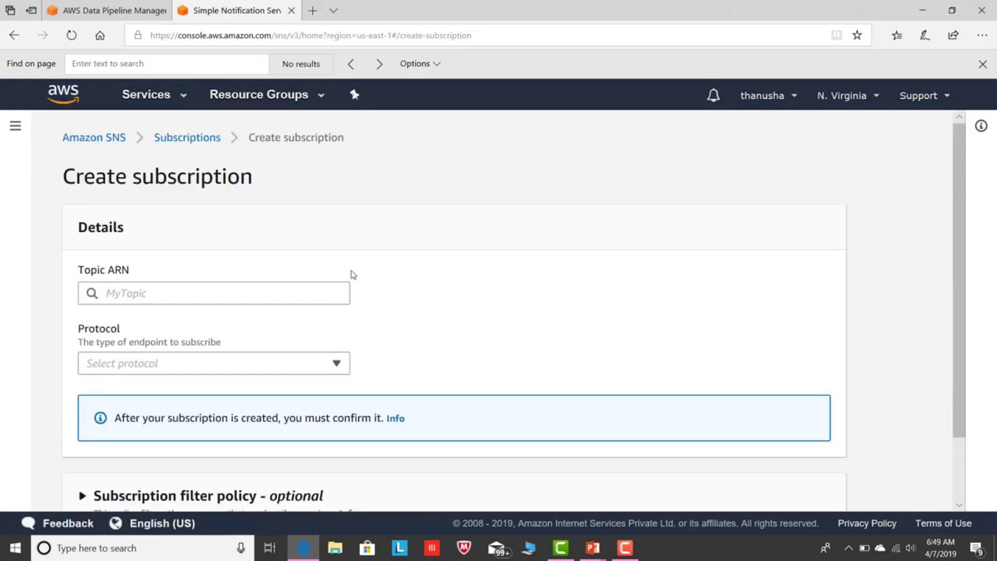
{"action": "left_click", "coordinate": [227, 300]}
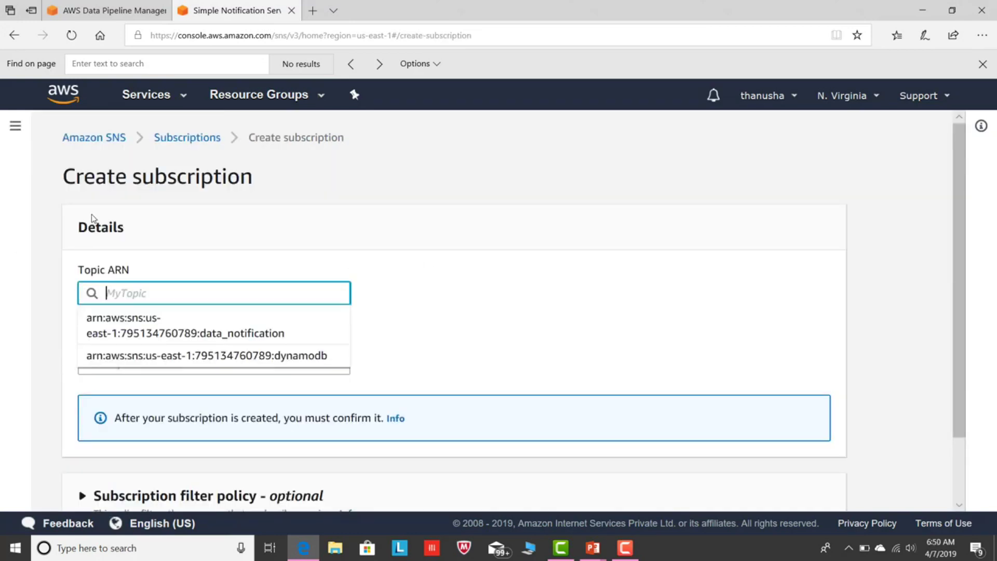
{"action": "left_click", "coordinate": [180, 139]}
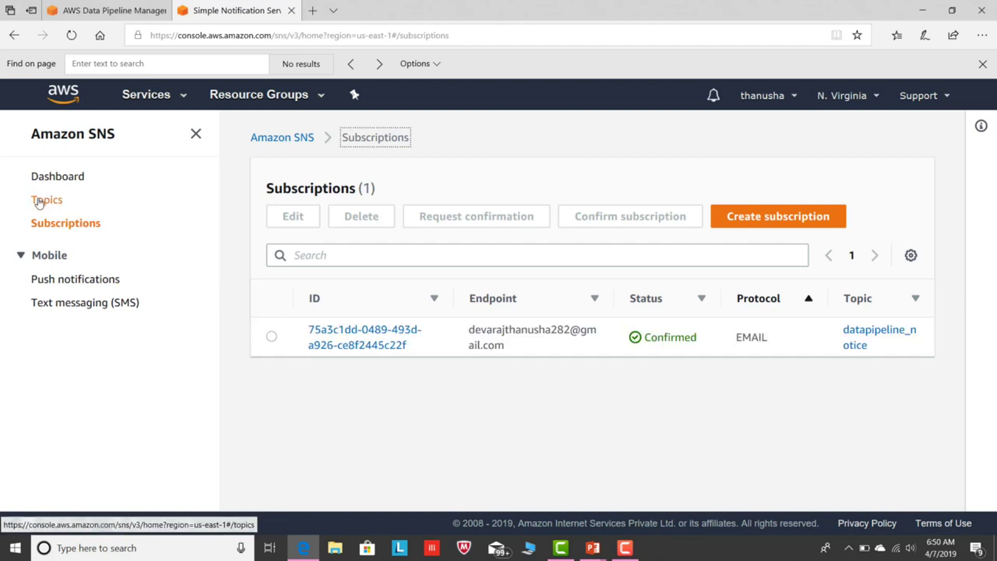
{"action": "left_click", "coordinate": [39, 202]}
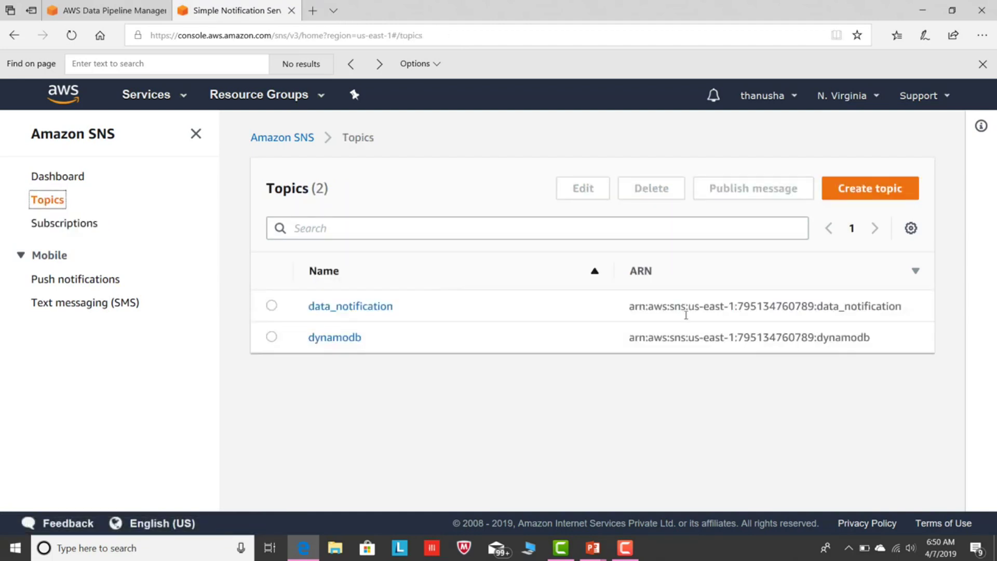
{"action": "left_click_drag", "start_coordinate": [902, 306], "coordinate": [629, 311]}
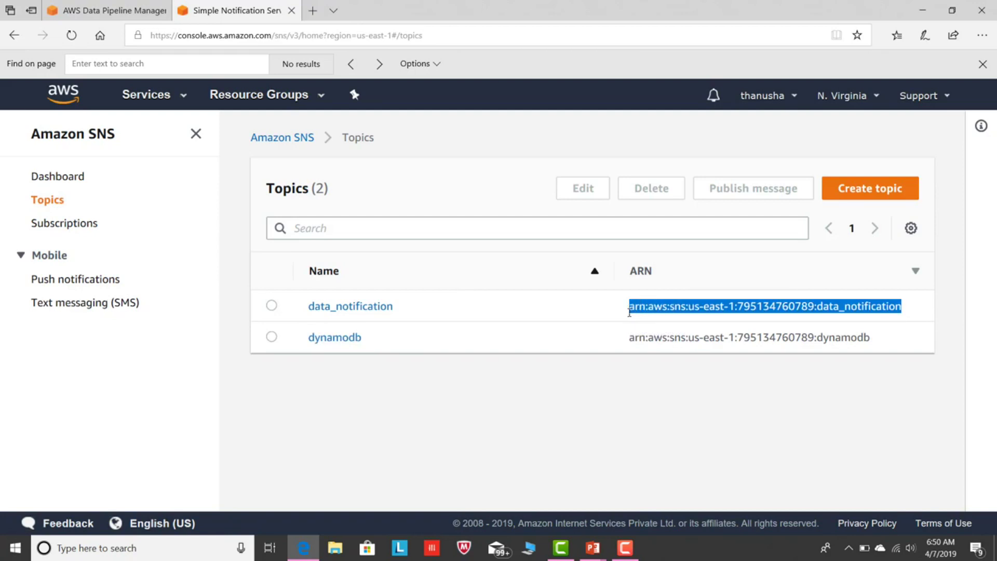
{"action": "left_click", "coordinate": [64, 223]}
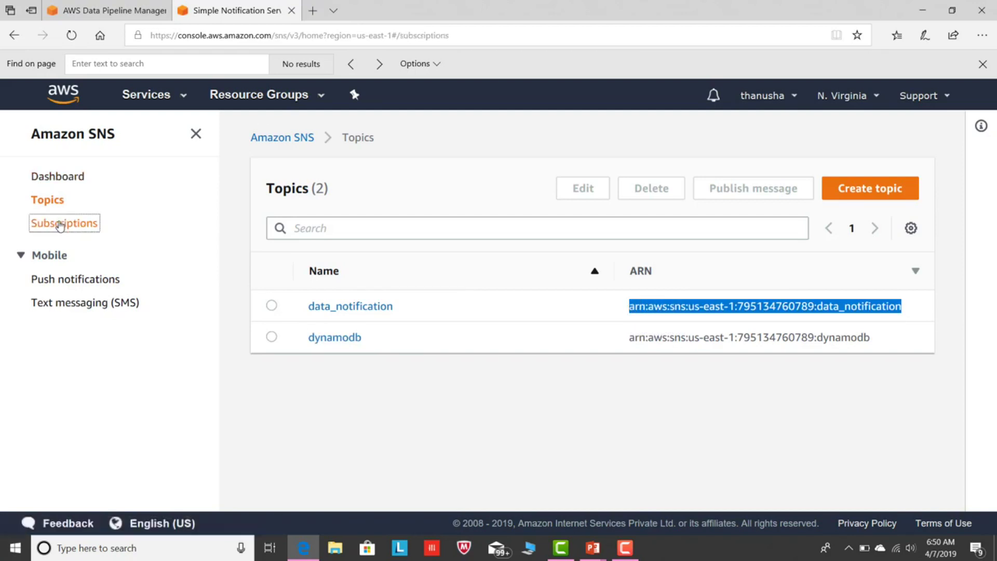
Subscribe the user's email address to data_notification via Email, then copy the topic ARN.
{"action": "left_click", "coordinate": [734, 215]}
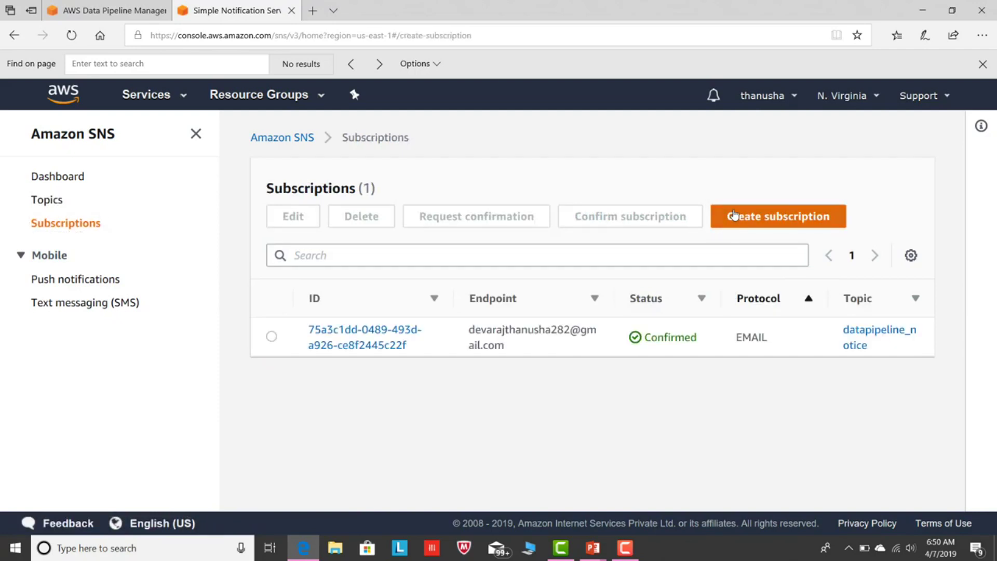
{"action": "left_click", "coordinate": [209, 297]}
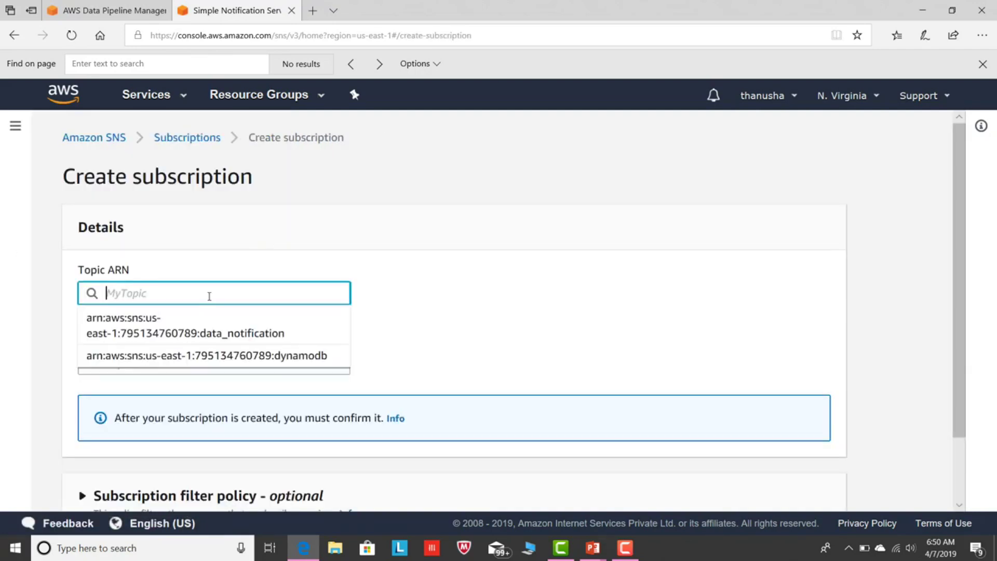
{"action": "left_click", "coordinate": [185, 325]}
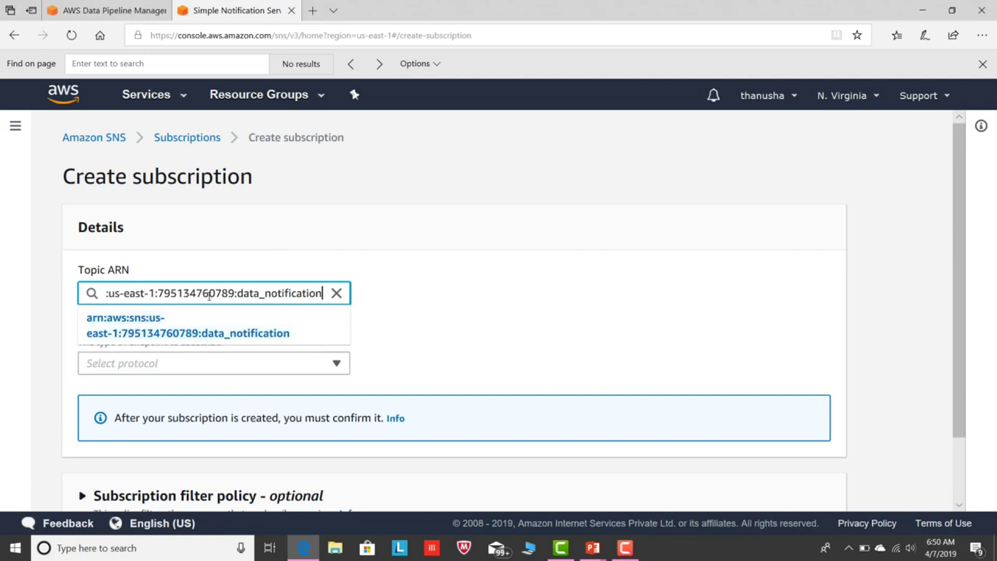
{"action": "left_click", "coordinate": [334, 364]}
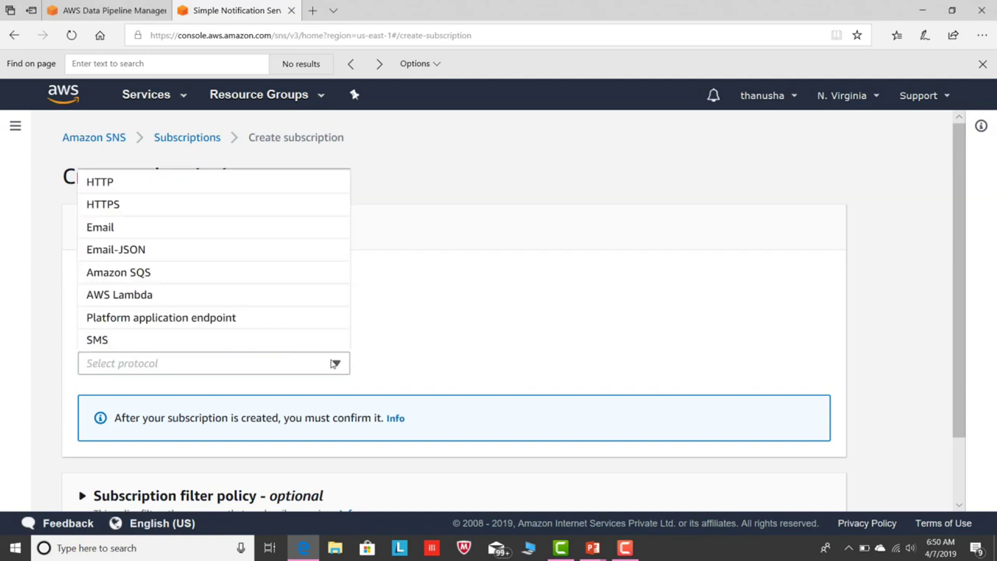
{"action": "left_click", "coordinate": [118, 226]}
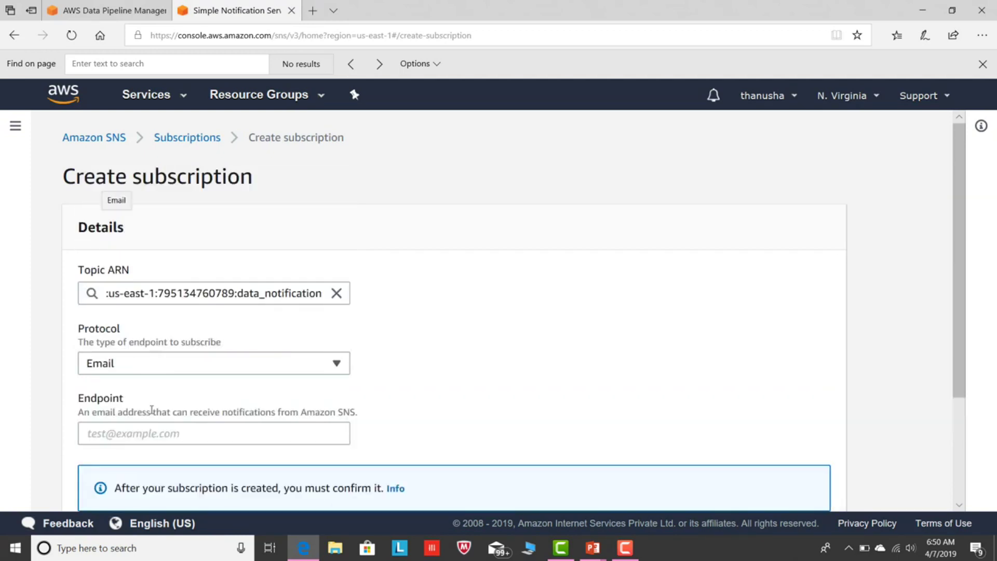
{"action": "left_click", "coordinate": [156, 435]}
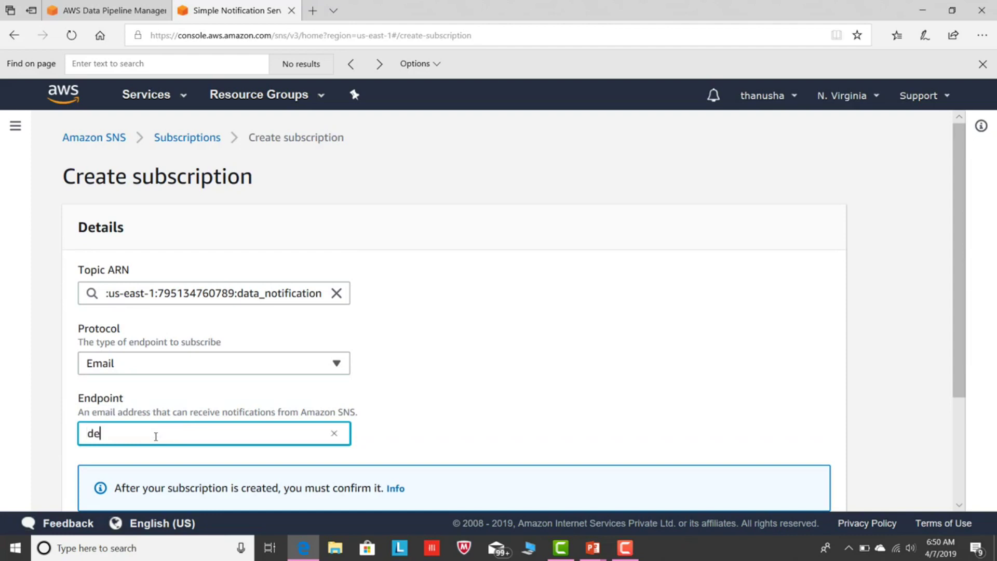
{"action": "scroll", "coordinate": [975, 420], "scroll_direction": "down", "scroll_amount": 3}
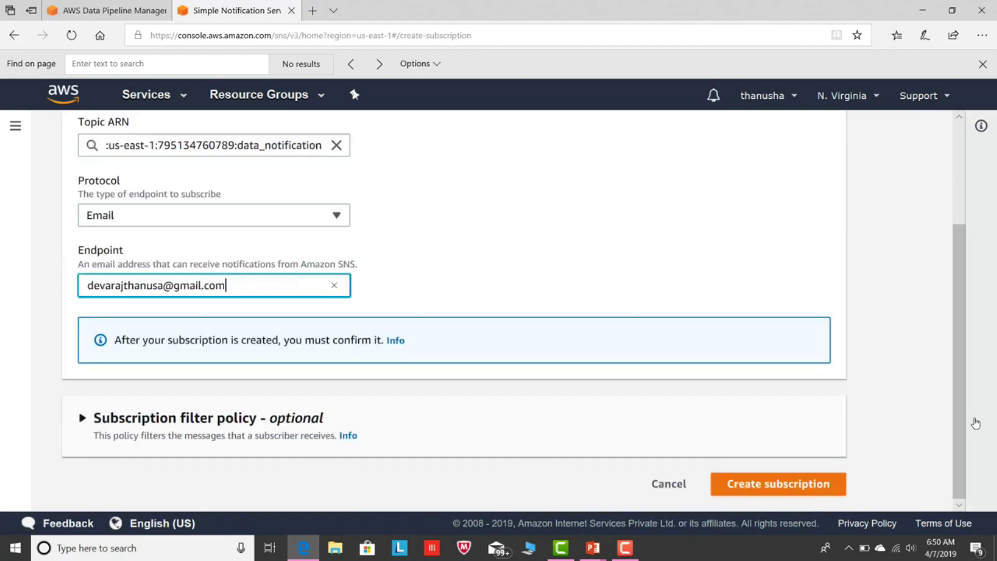
{"action": "left_click", "coordinate": [776, 485]}
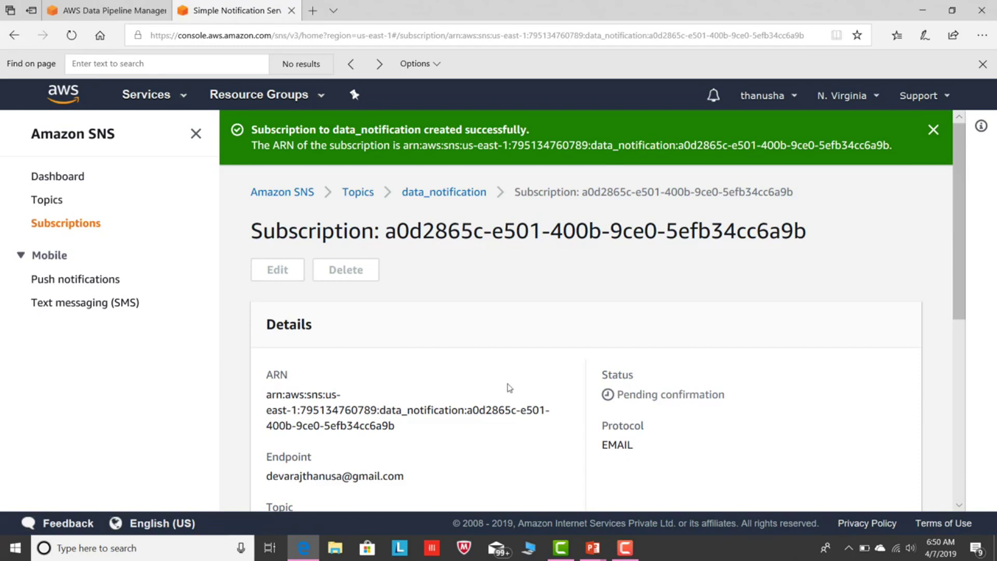
{"action": "left_click", "coordinate": [39, 202]}
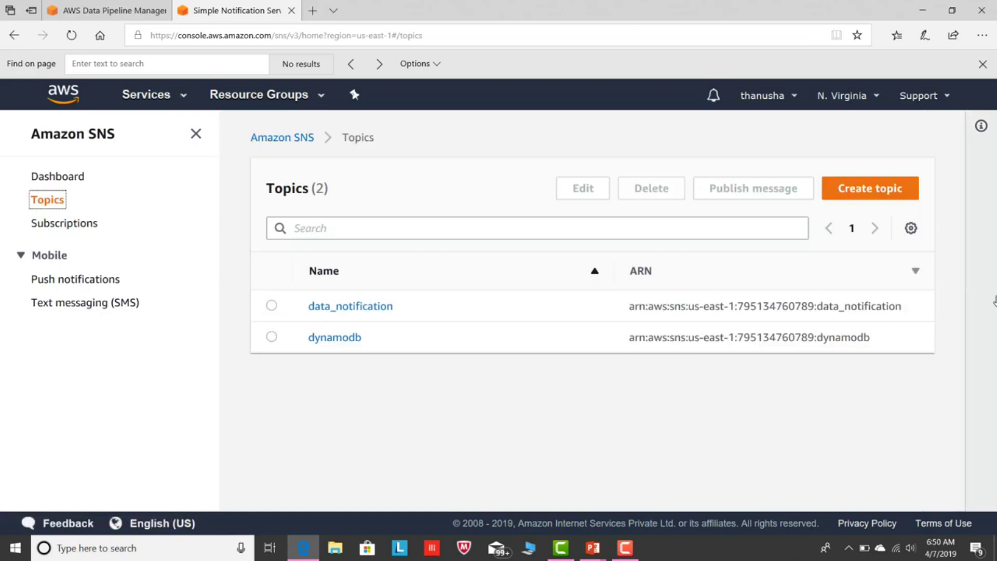
{"action": "left_click_drag", "start_coordinate": [903, 310], "coordinate": [625, 311]}
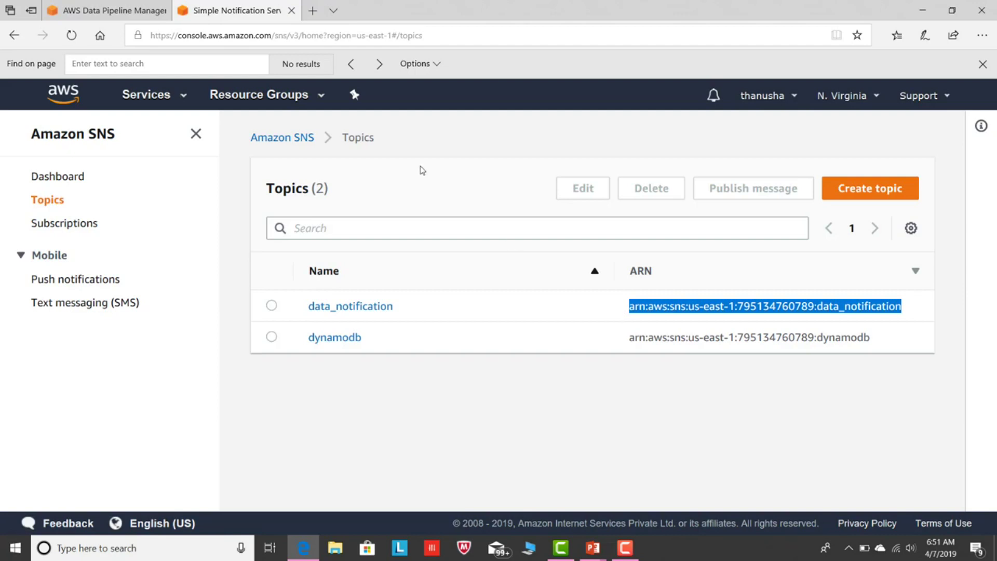
Paste the data_notification topic ARN into both the success and failure alarms' Topic Arn.
{"action": "left_click", "coordinate": [107, 11]}
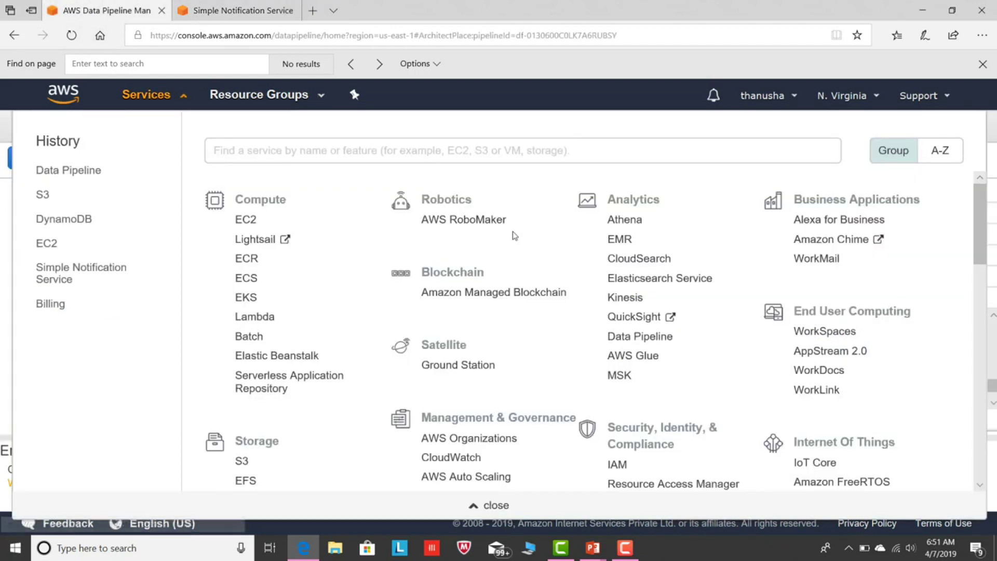
{"action": "left_click", "coordinate": [5, 247]}
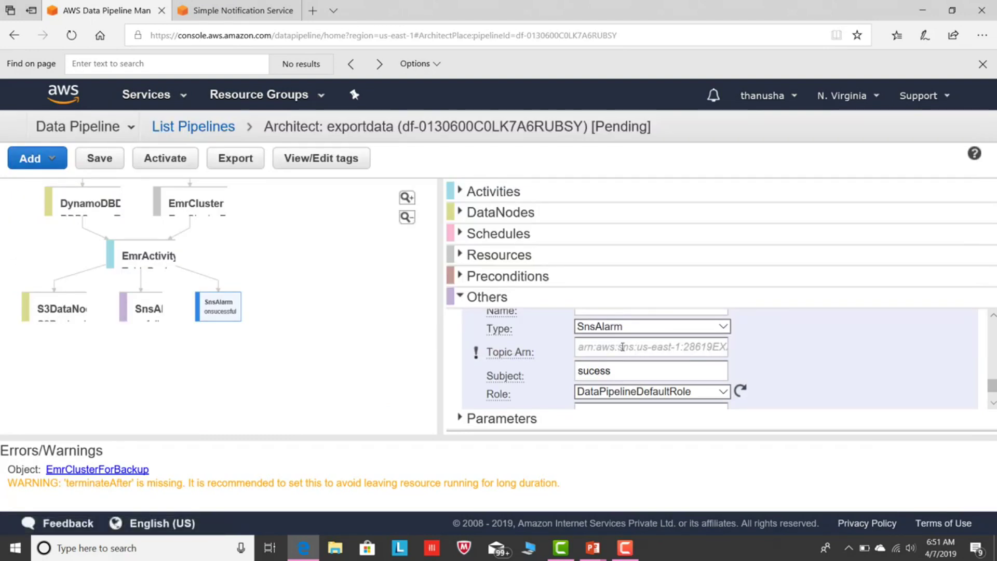
{"action": "left_click", "coordinate": [622, 347]}
{"action": "key", "text": "ctrl+v"}
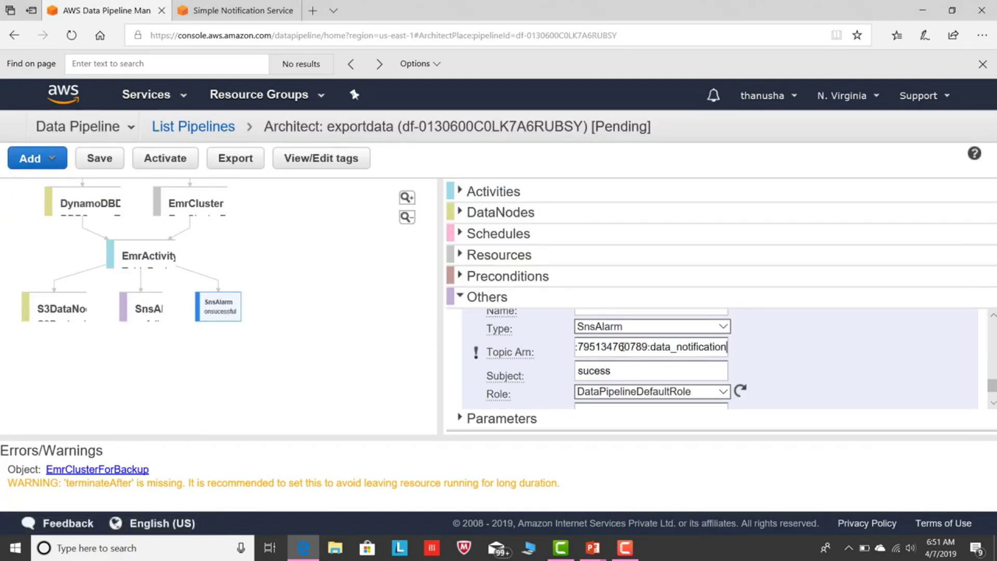
{"action": "scroll", "coordinate": [992, 382], "scroll_direction": "up", "scroll_amount": 2}
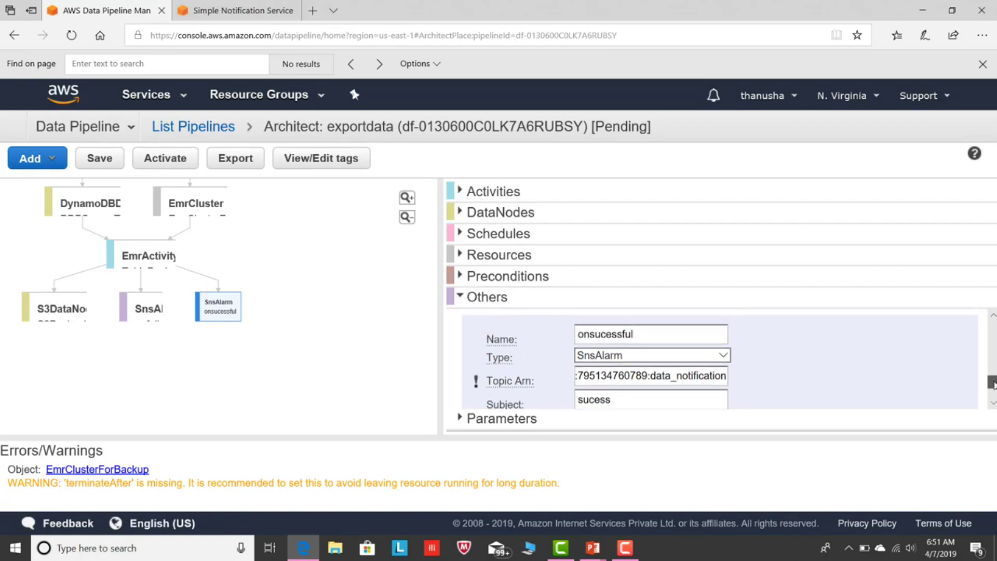
{"action": "scroll", "coordinate": [993, 381], "scroll_direction": "up", "scroll_amount": 3}
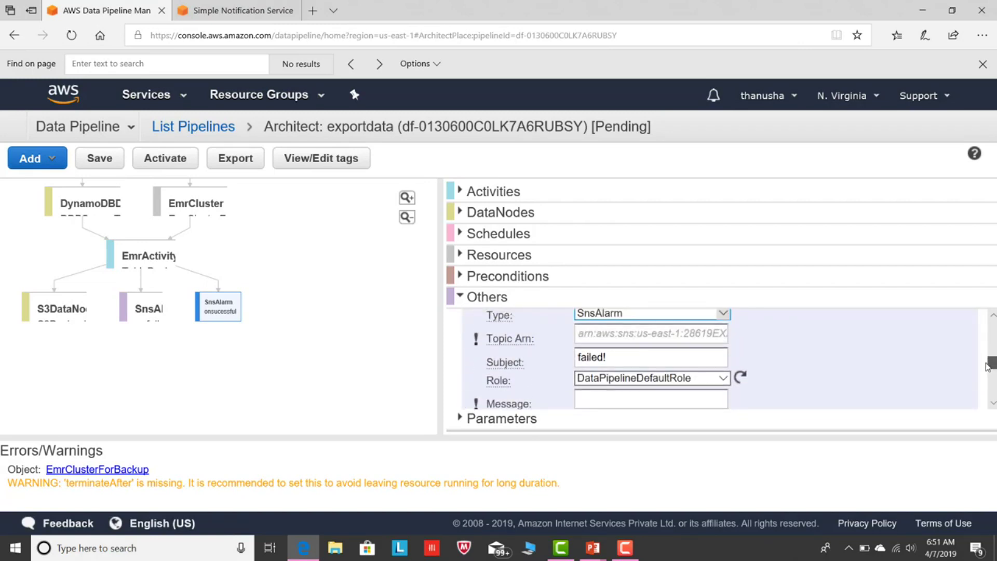
{"action": "left_click", "coordinate": [638, 333]}
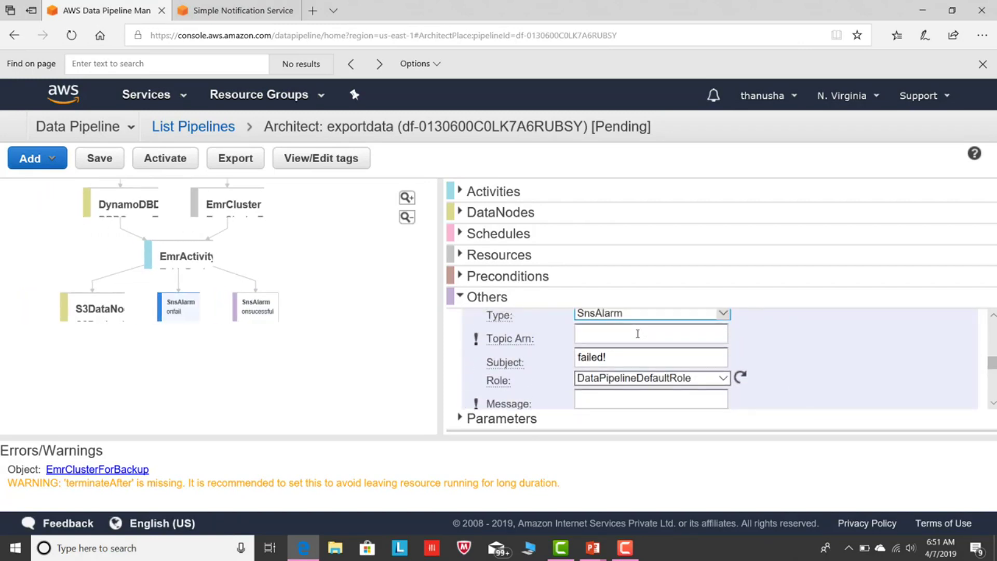
{"action": "key", "text": "ctrl+v"}
Enter alarm messages 'failed' for onfail and 'completed' for onsucessful.
{"action": "left_click", "coordinate": [628, 400]}
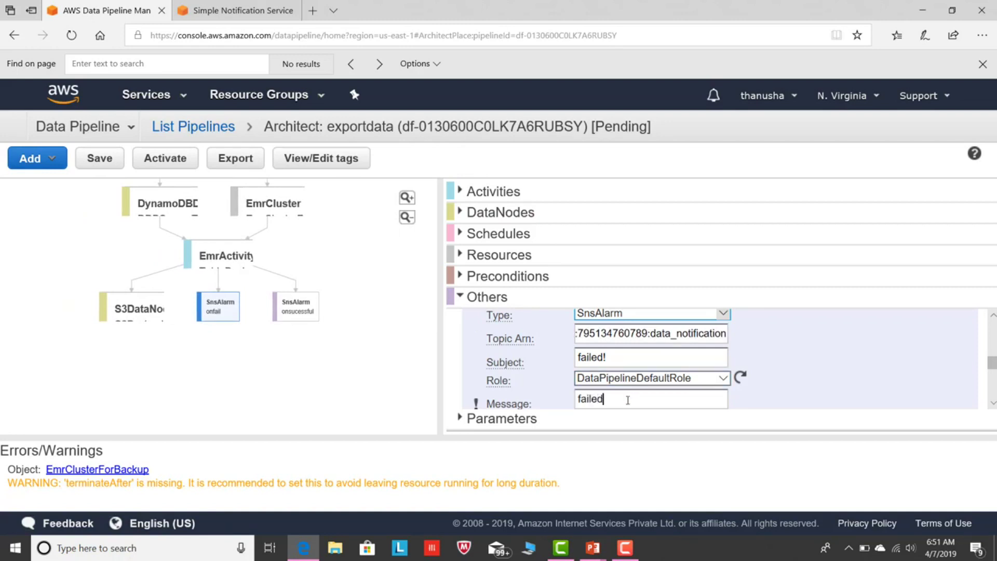
{"action": "scroll", "coordinate": [992, 364], "scroll_direction": "down", "scroll_amount": 3}
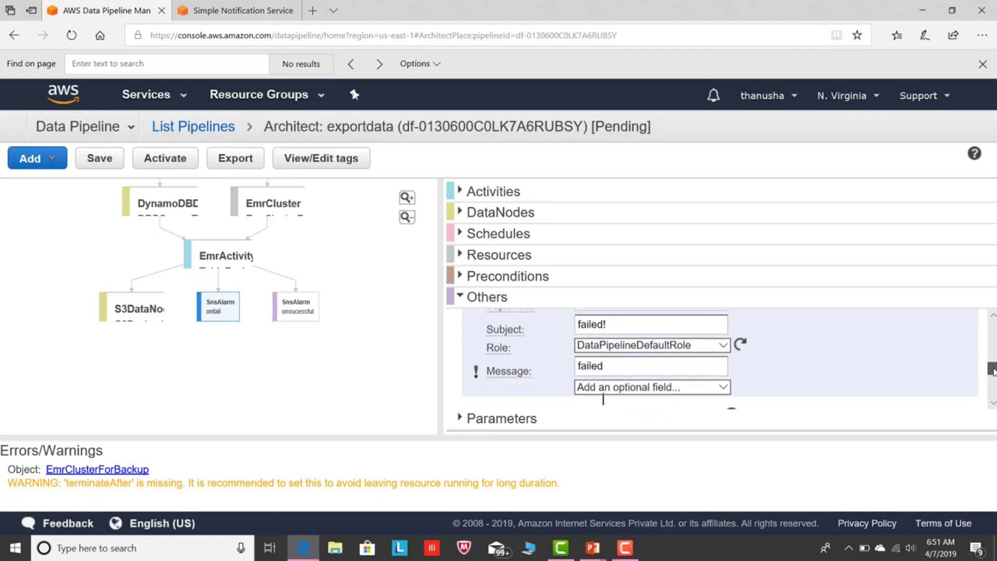
{"action": "scroll", "coordinate": [679, 381], "scroll_direction": "down", "scroll_amount": 2}
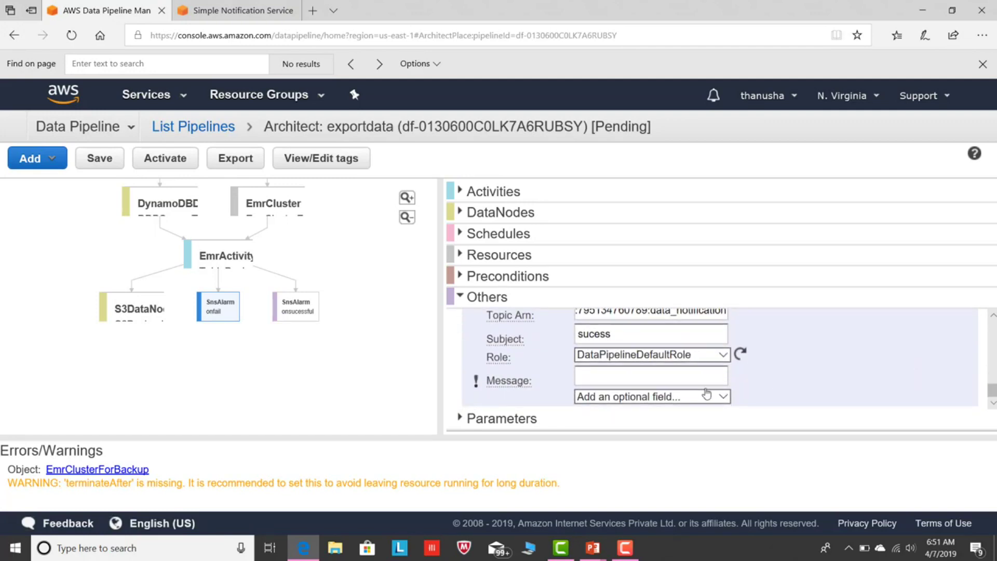
{"action": "left_click", "coordinate": [679, 381]}
{"action": "type", "text": "completed"}
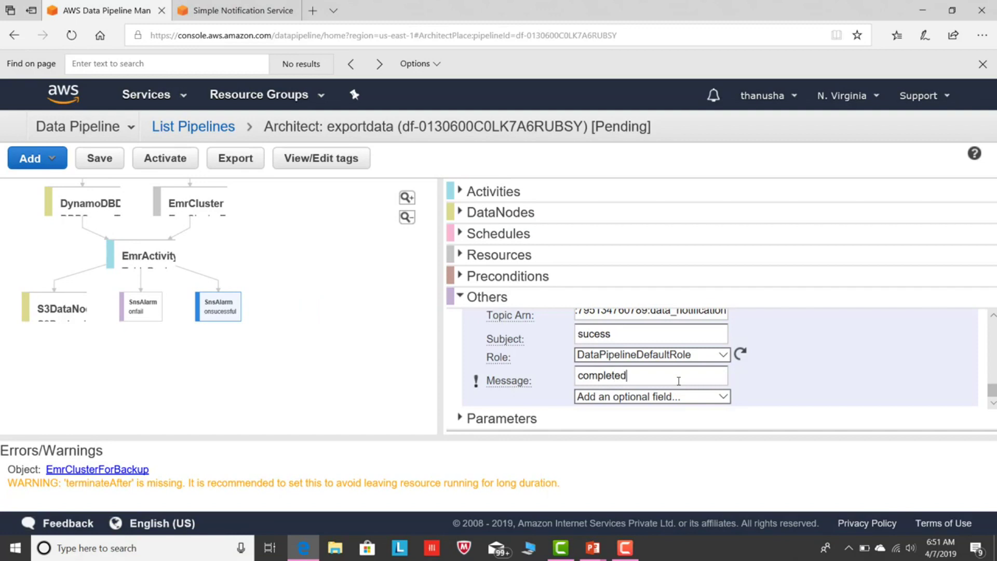
{"action": "left_click_drag", "start_coordinate": [992, 390], "coordinate": [992, 385]}
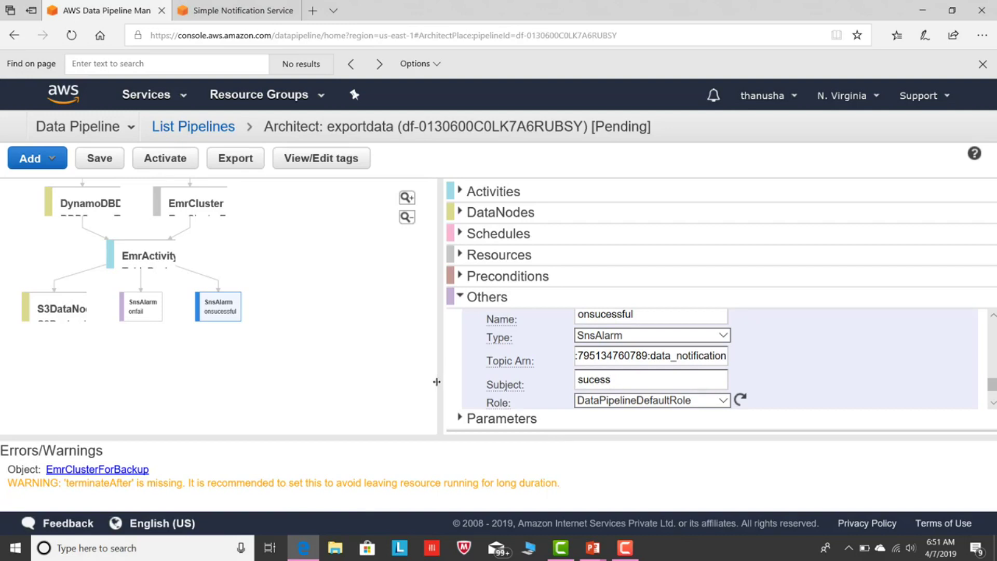
Add a Terminate After field of 1 Hour(s) to the EMR cluster resource.
{"action": "left_click_drag", "start_coordinate": [480, 277], "coordinate": [464, 261]}
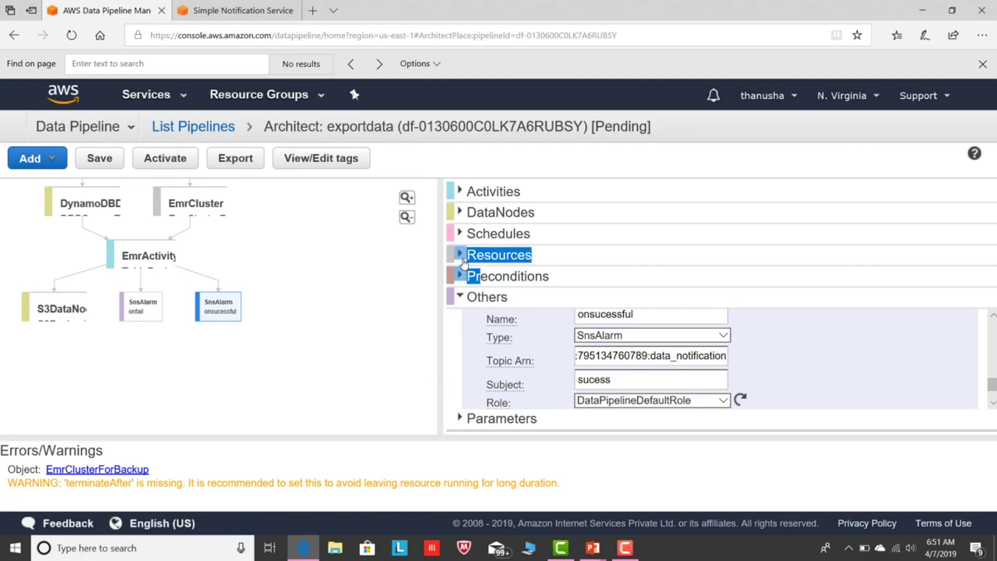
{"action": "left_click", "coordinate": [463, 259]}
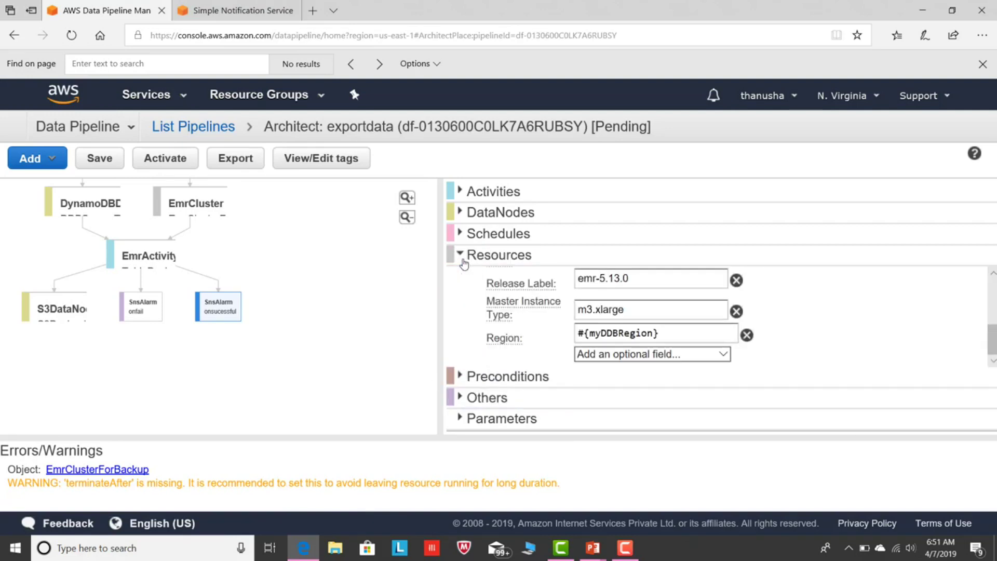
{"action": "left_click", "coordinate": [721, 357]}
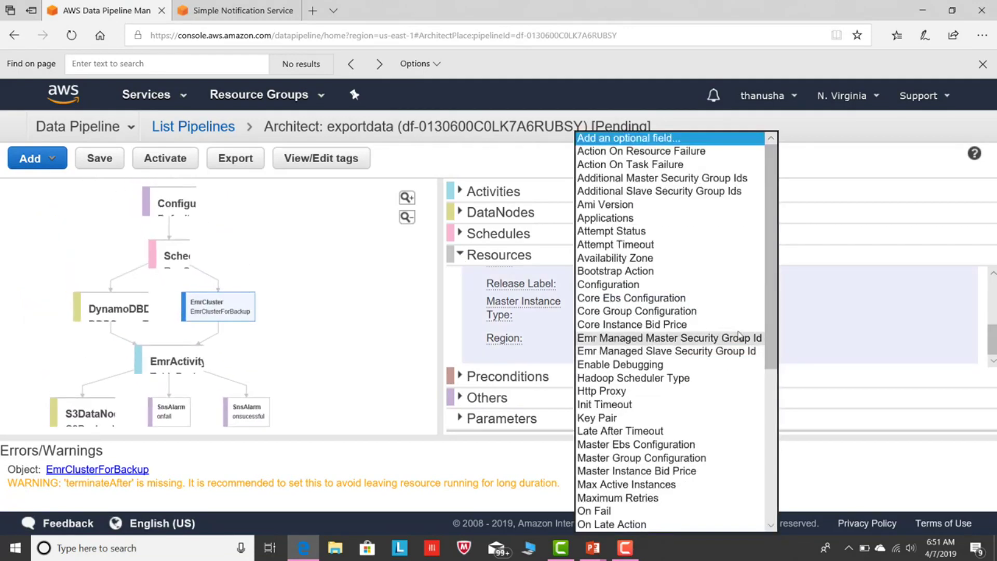
{"action": "left_click_drag", "start_coordinate": [772, 292], "coordinate": [802, 470]}
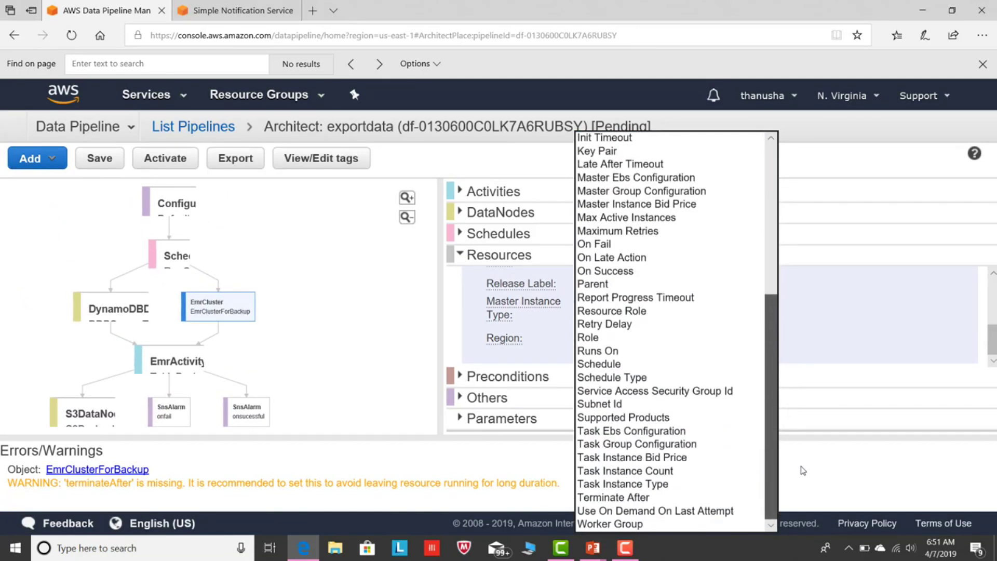
{"action": "left_click", "coordinate": [669, 499]}
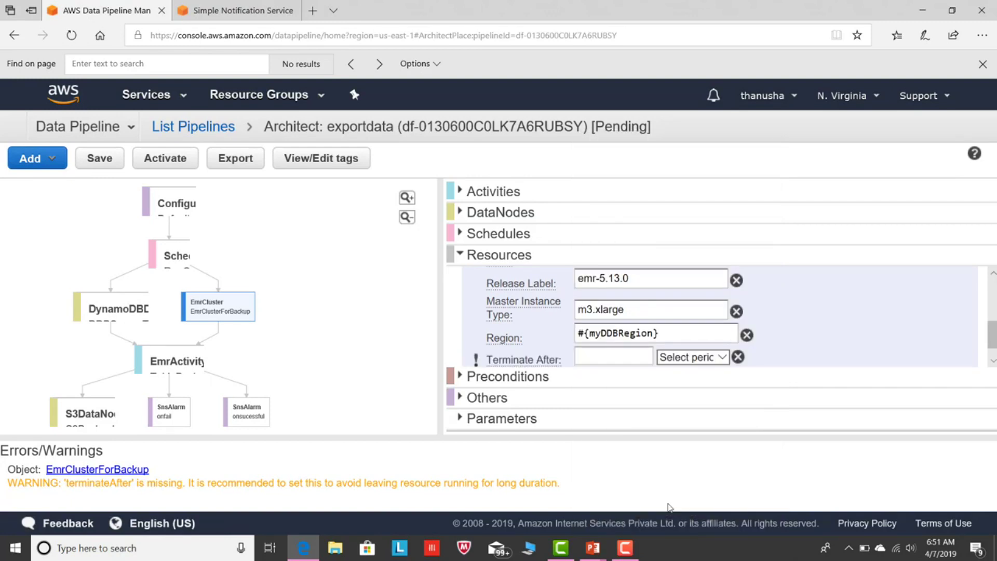
{"action": "left_click", "coordinate": [719, 359]}
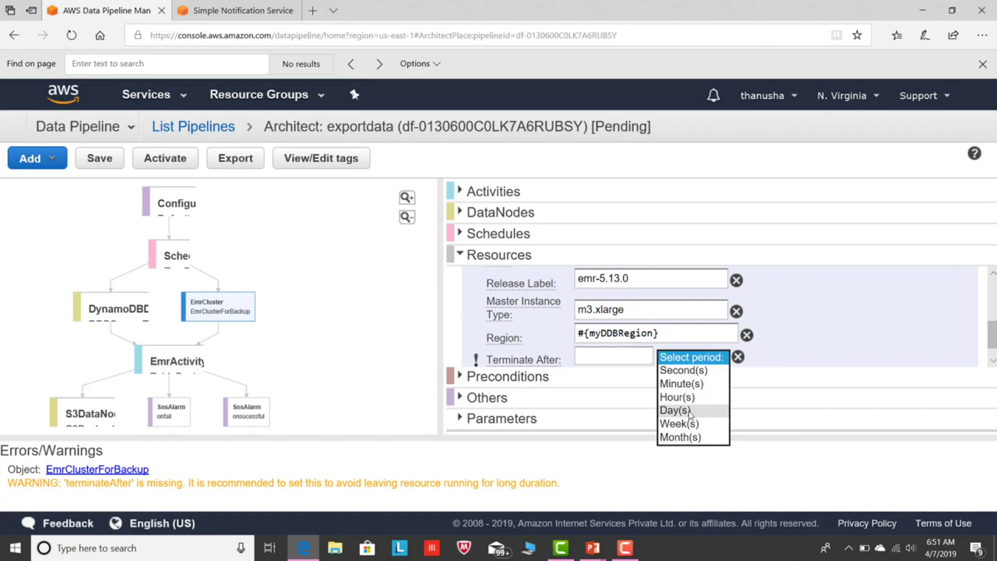
{"action": "left_click", "coordinate": [677, 397]}
{"action": "left_click", "coordinate": [618, 355]}
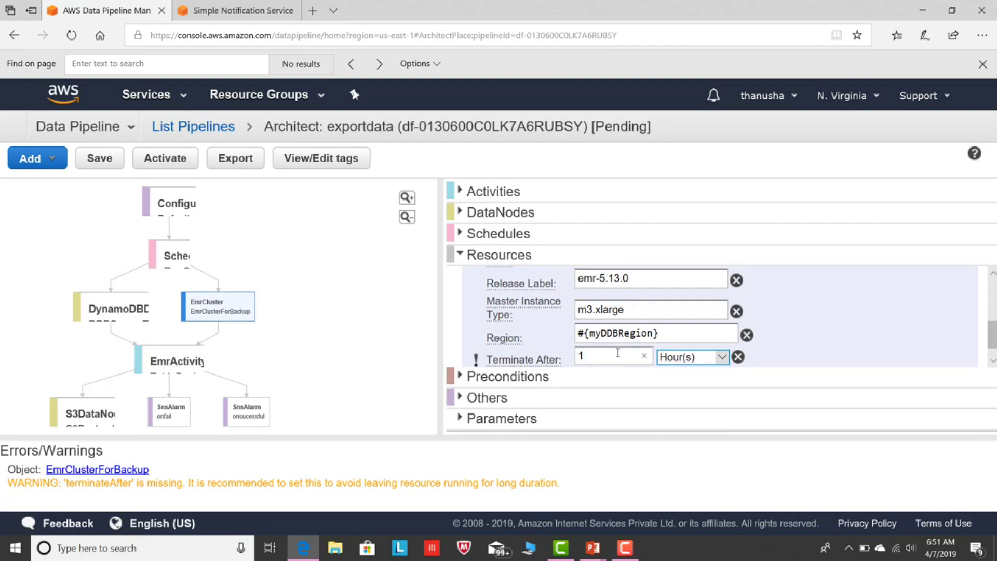
{"action": "left_click", "coordinate": [409, 337]}
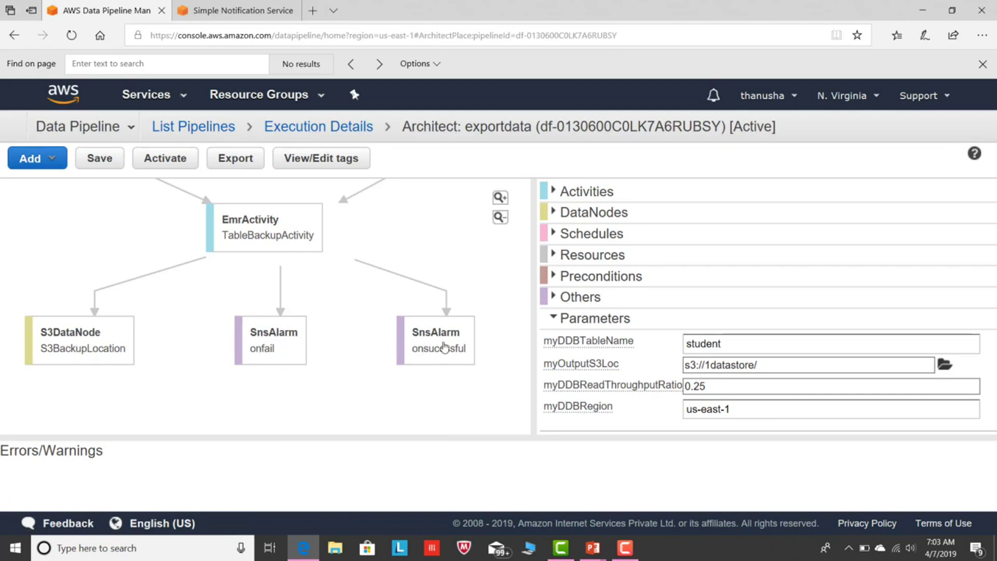
Save the exportdata pipeline and activate it so TableBackupActivity starts running.
{"action": "left_click_drag", "start_coordinate": [357, 267], "coordinate": [375, 342]}
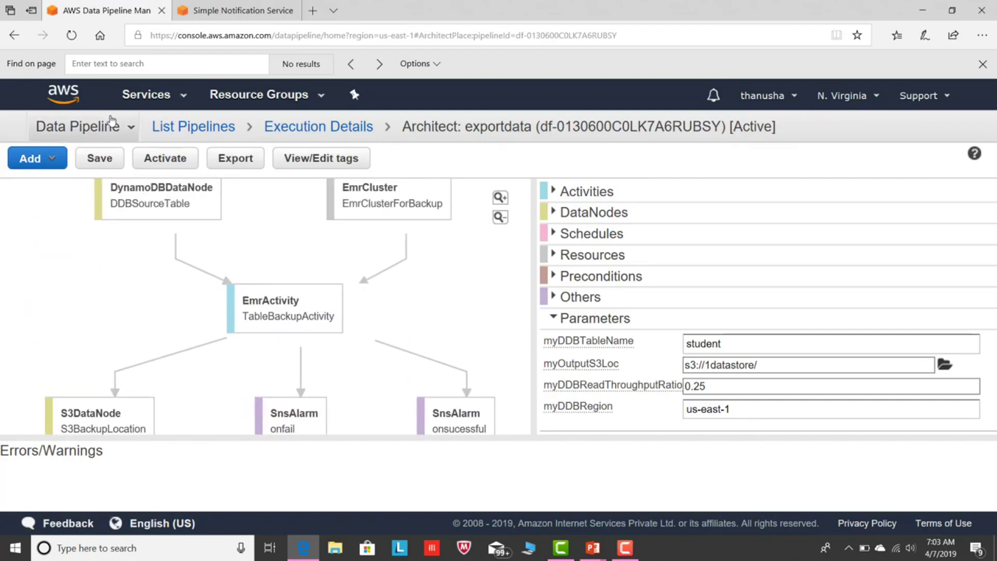
{"action": "left_click", "coordinate": [99, 159]}
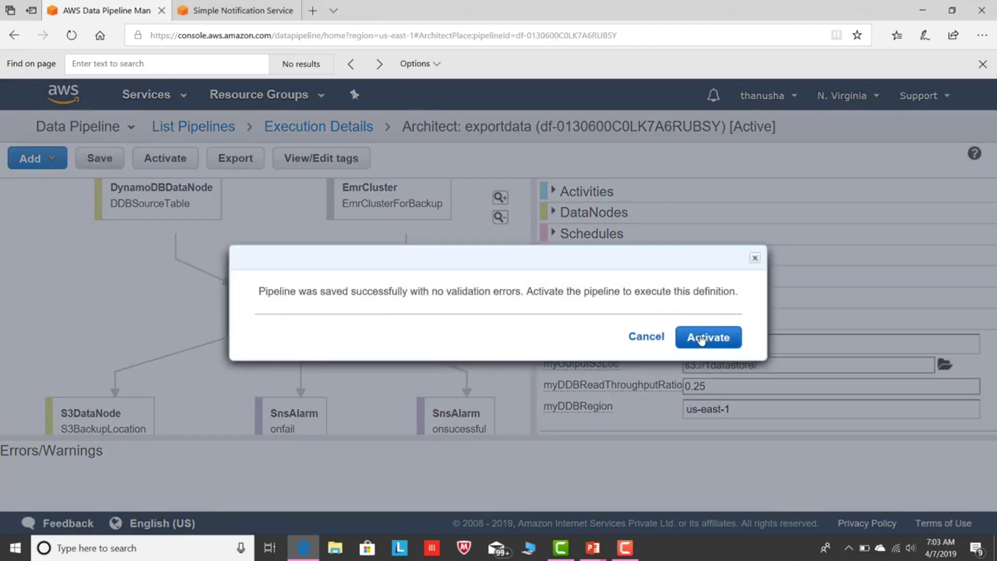
{"action": "left_click", "coordinate": [703, 340]}
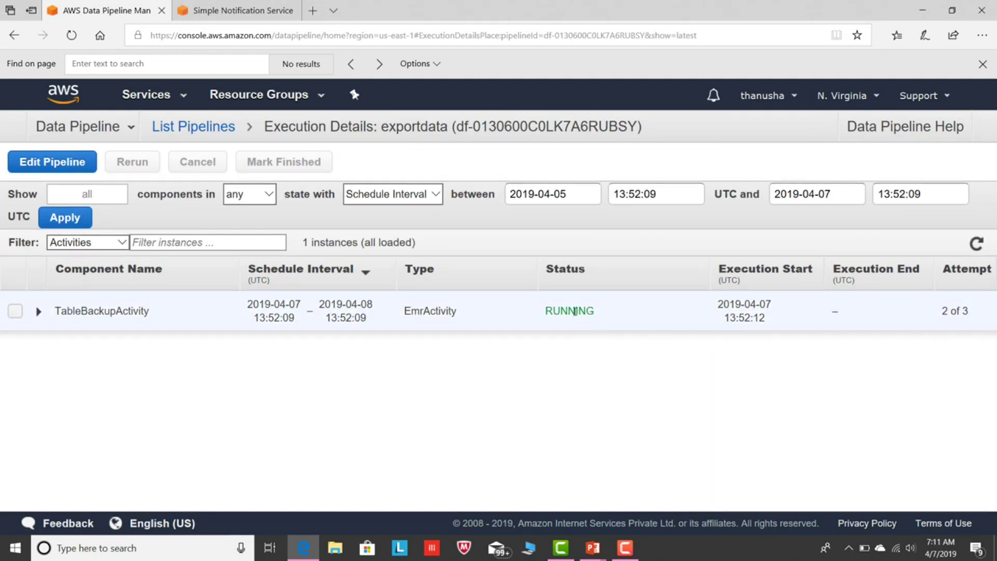
{"action": "left_click", "coordinate": [167, 96]}
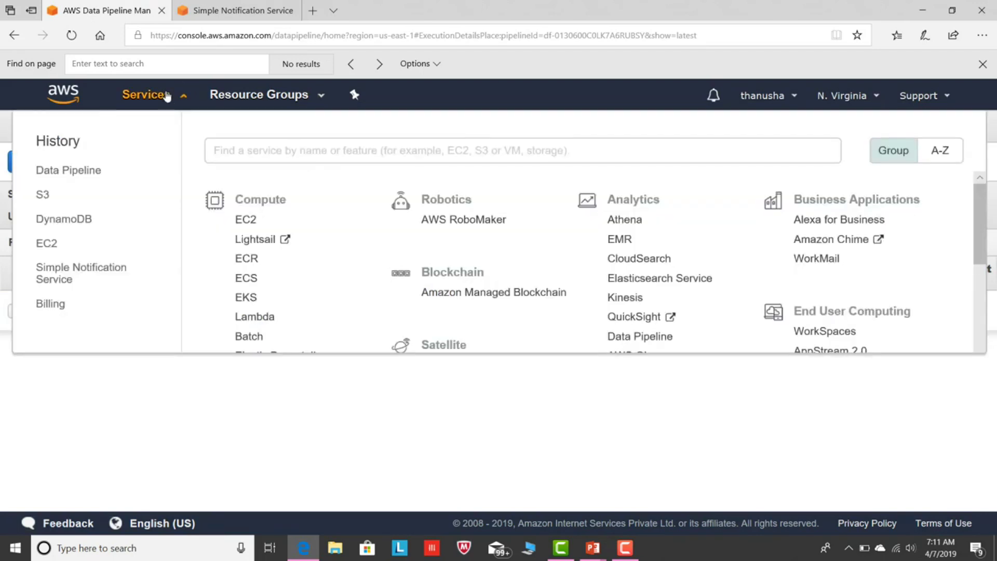
{"action": "left_click", "coordinate": [44, 195]}
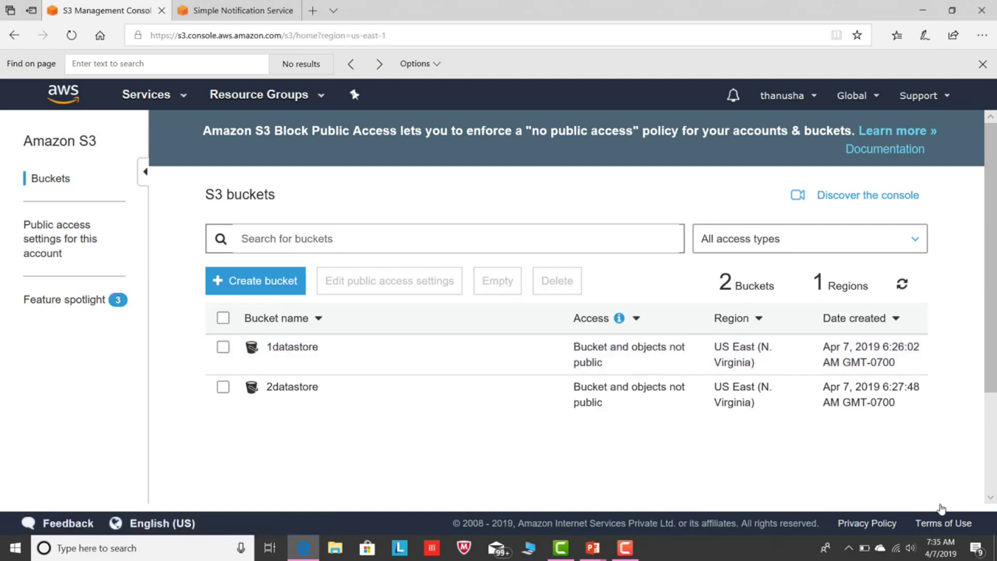
{"action": "left_click", "coordinate": [311, 348]}
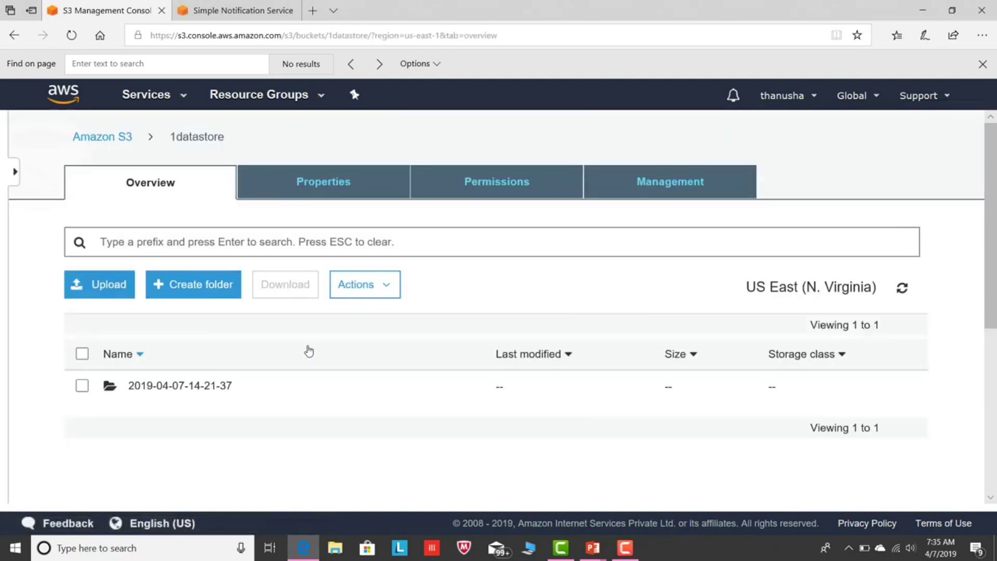
{"action": "left_click", "coordinate": [198, 390]}
{"action": "left_click", "coordinate": [197, 390]}
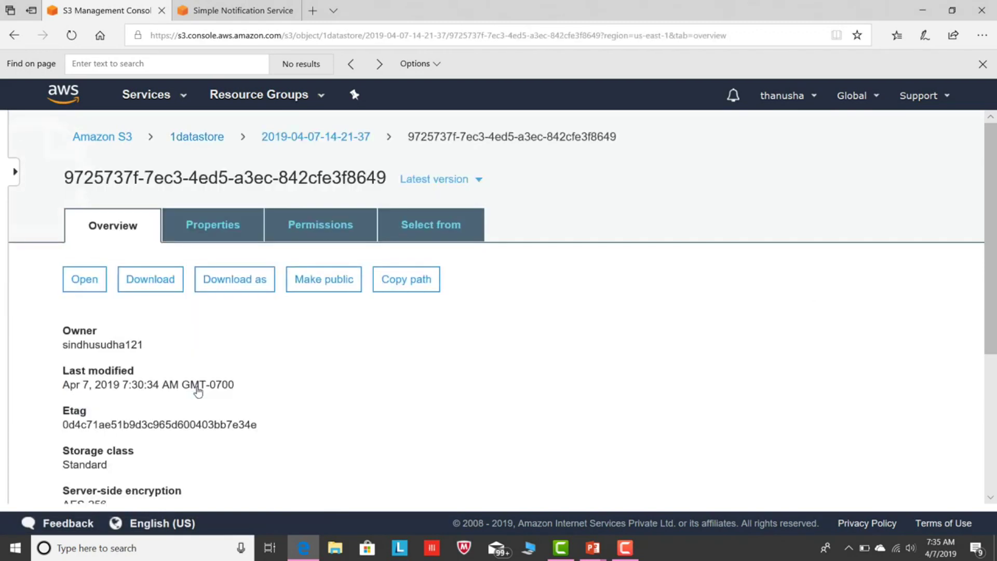
{"action": "left_click", "coordinate": [139, 285]}
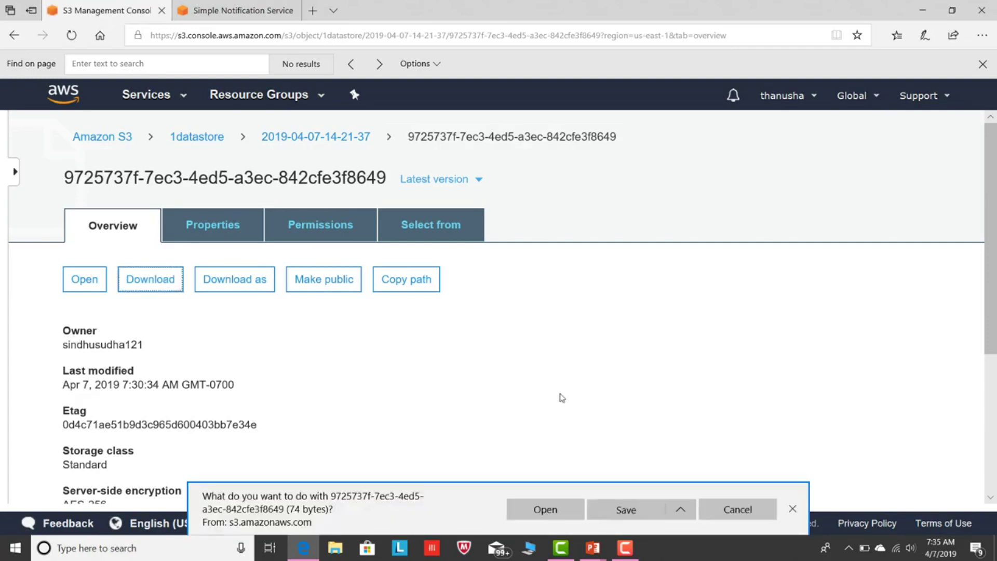
Save the download with a .txt extension and view both student records in Notepad.
{"action": "left_click", "coordinate": [686, 513]}
{"action": "left_click", "coordinate": [670, 491]}
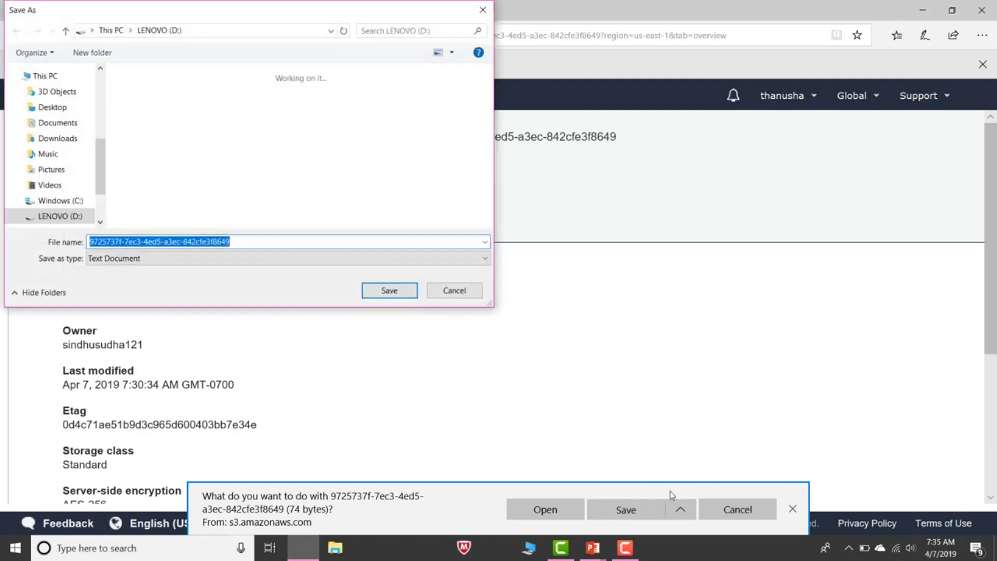
{"action": "left_click", "coordinate": [267, 240]}
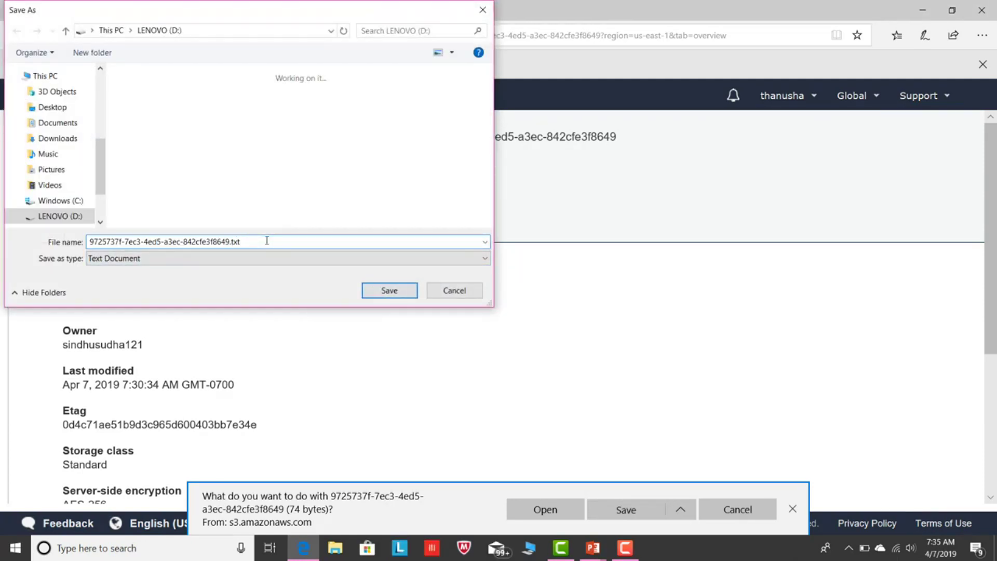
{"action": "left_click", "coordinate": [399, 292]}
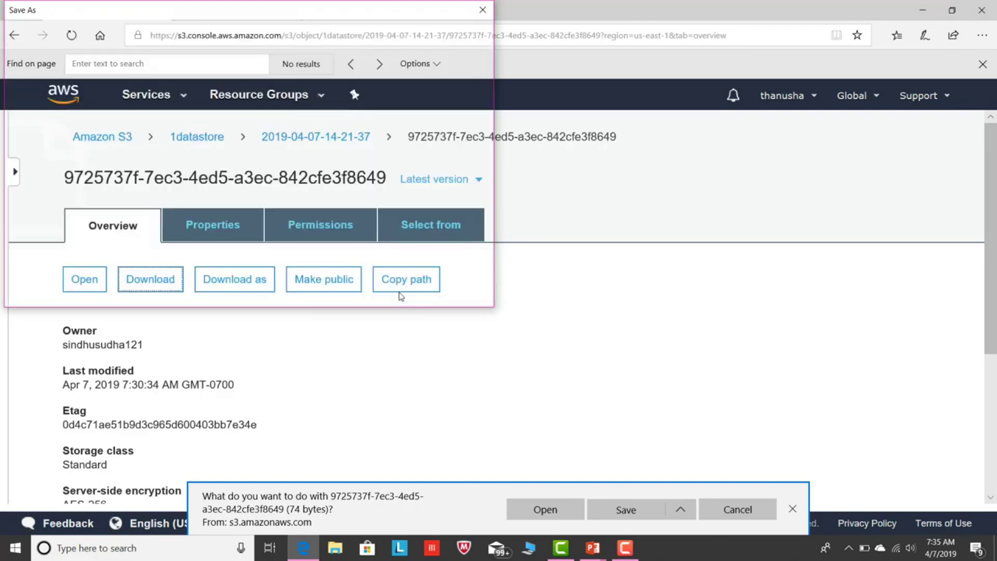
{"action": "left_click", "coordinate": [570, 520]}
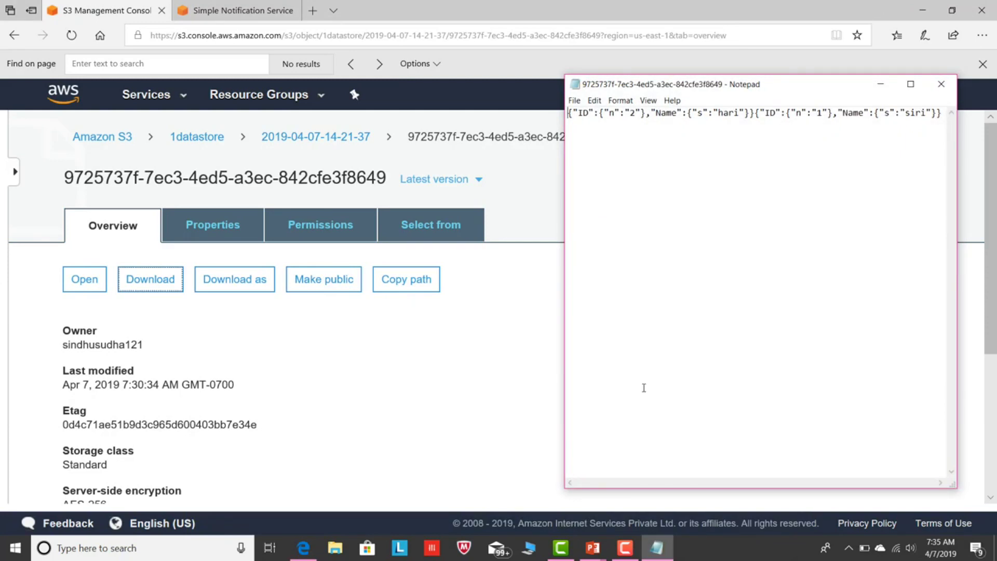
{"action": "left_click_drag", "start_coordinate": [566, 119], "coordinate": [948, 115]}
{"action": "left_click", "coordinate": [781, 171]}
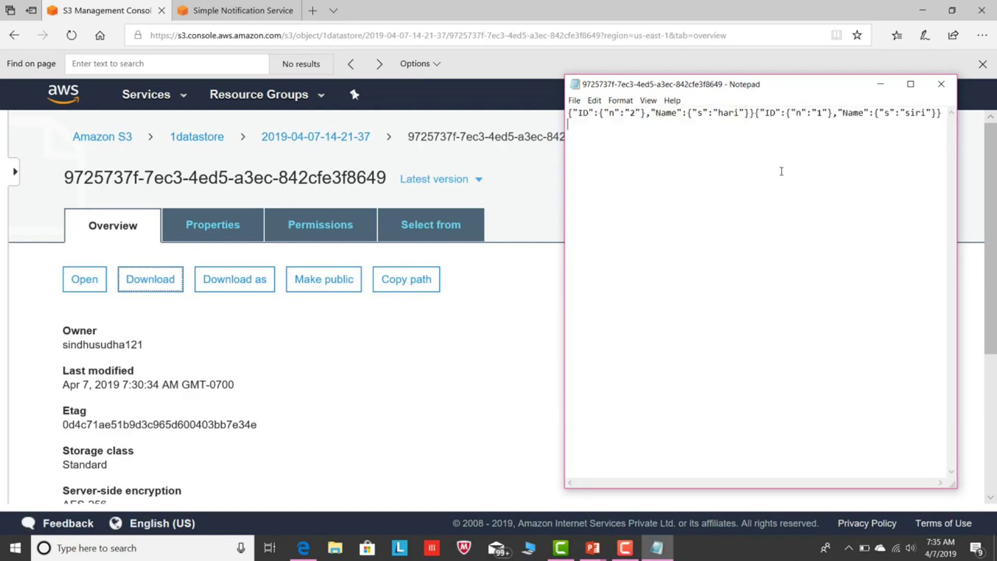